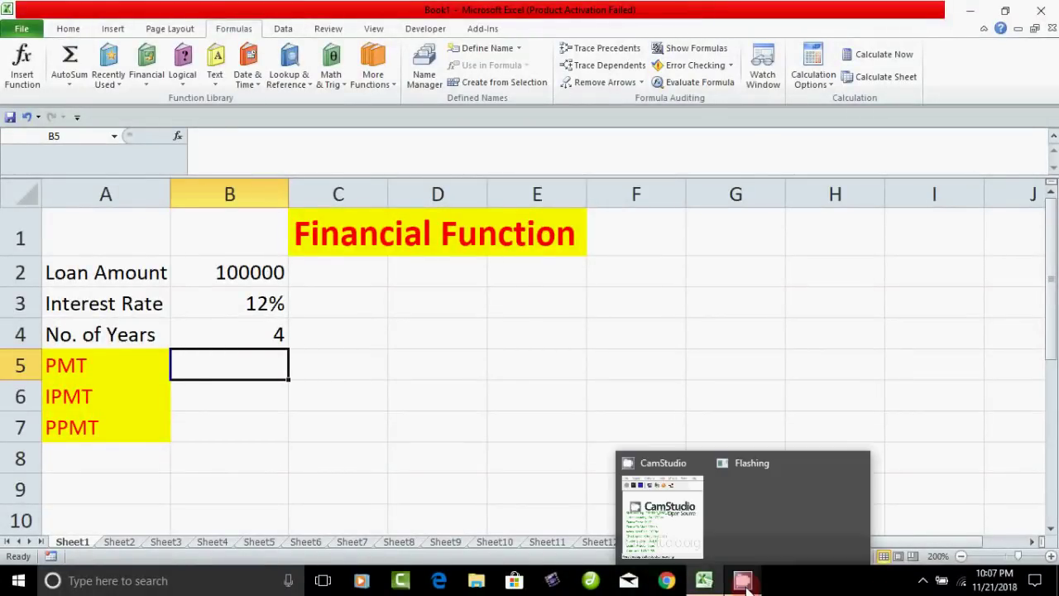
- Walk through the Financial Function title, the PMT, IPMT and PPMT labels and empty result cells
{"action": "left_click", "coordinate": [368, 432]}
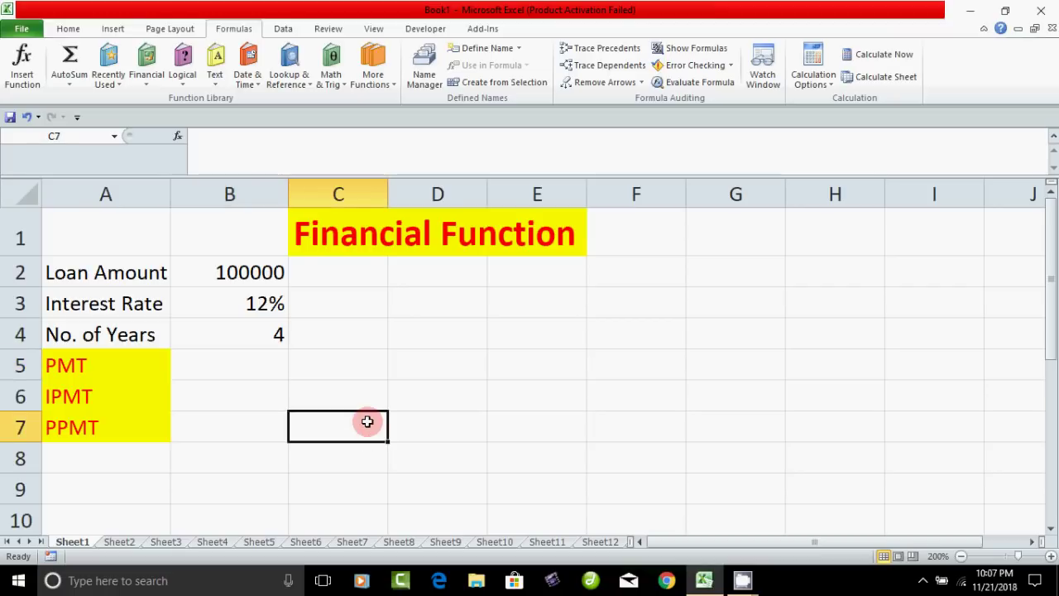
{"action": "left_click", "coordinate": [407, 242]}
{"action": "left_click", "coordinate": [520, 238]}
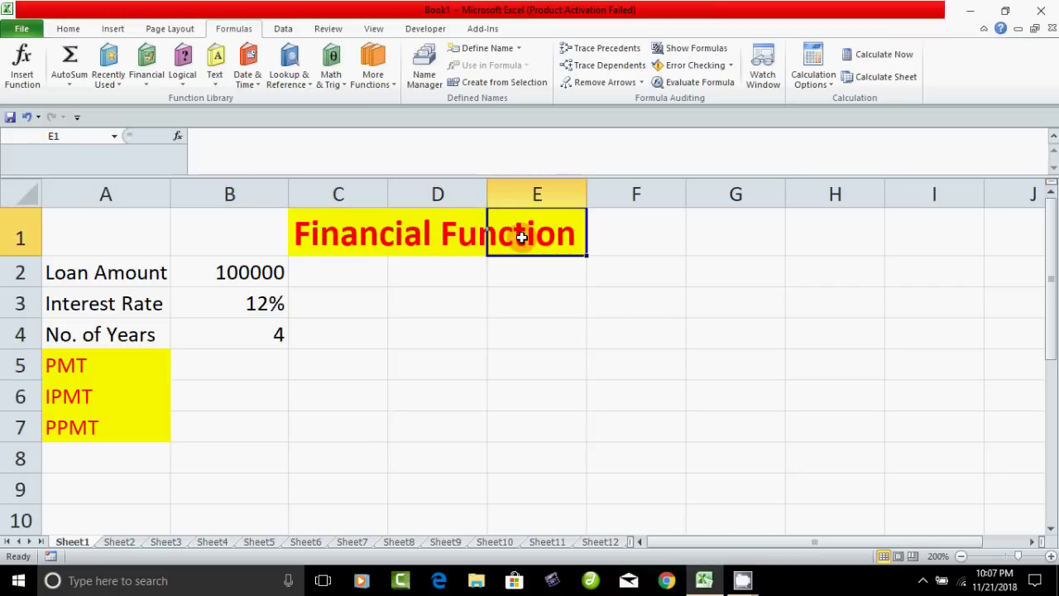
{"action": "left_click", "coordinate": [378, 239]}
{"action": "left_click", "coordinate": [499, 236]}
{"action": "left_click", "coordinate": [101, 365]}
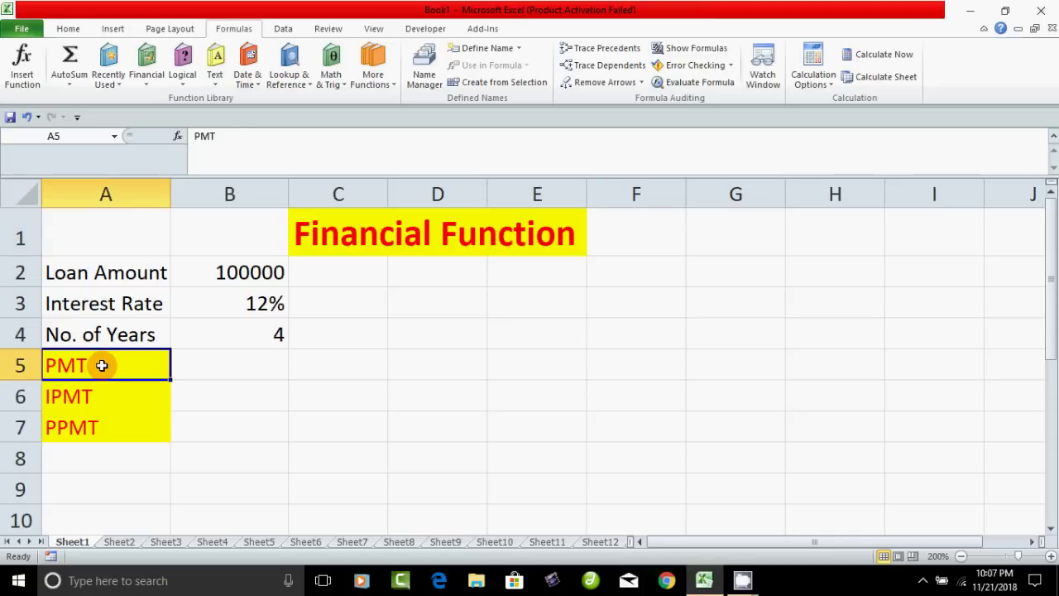
{"action": "left_click", "coordinate": [97, 396]}
{"action": "left_click", "coordinate": [94, 432]}
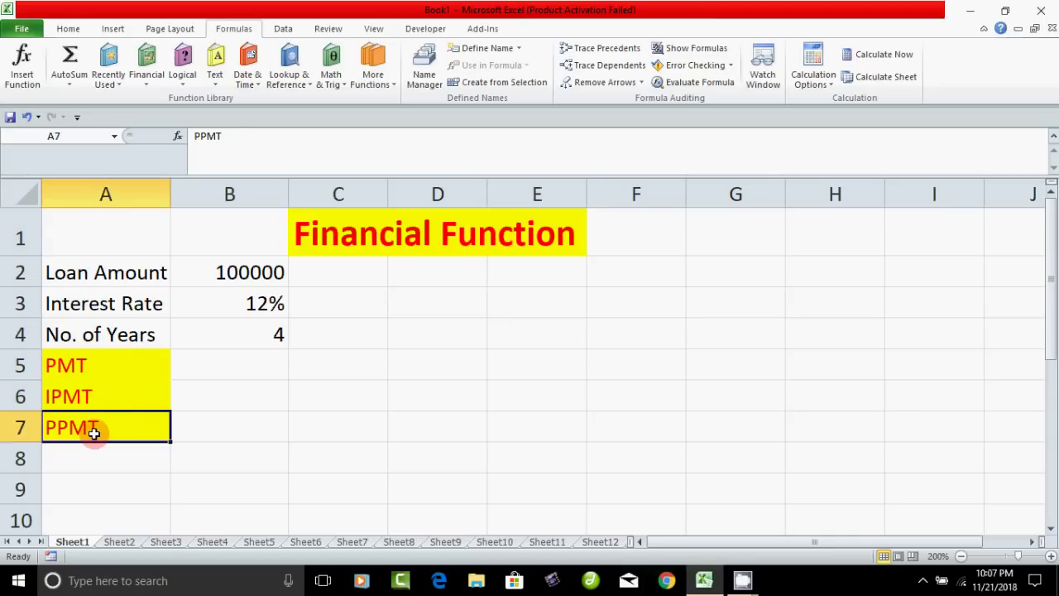
{"action": "left_click", "coordinate": [234, 427]}
{"action": "left_click", "coordinate": [251, 399]}
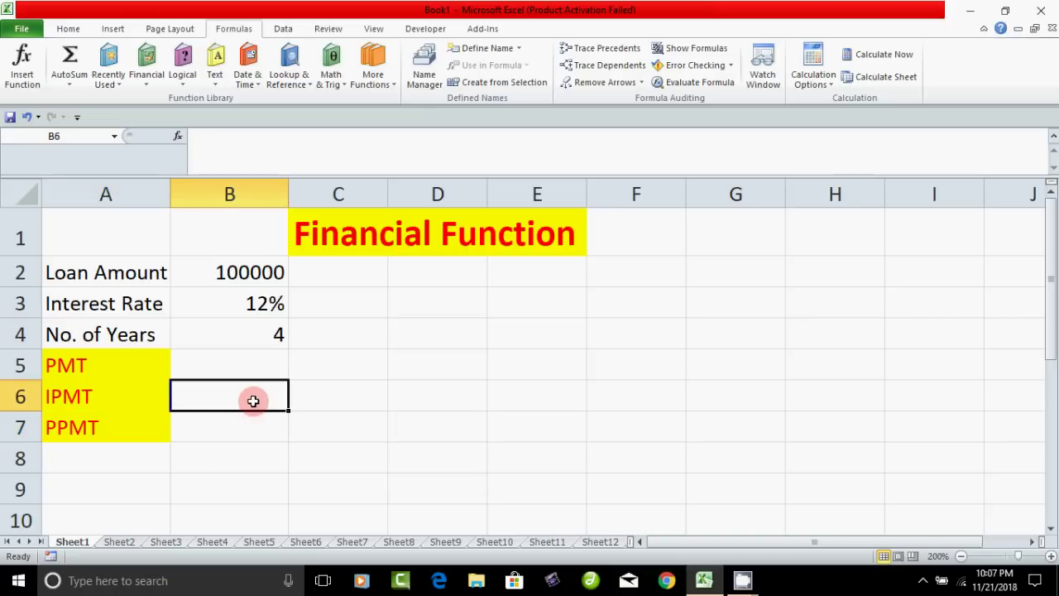
{"action": "left_click", "coordinate": [262, 365]}
{"action": "left_click", "coordinate": [256, 339]}
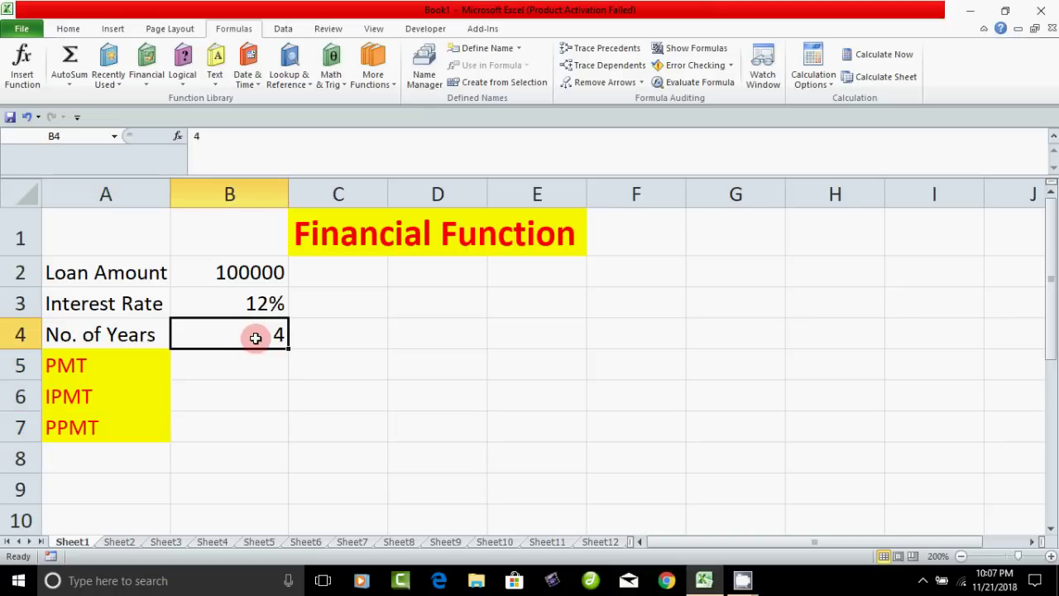
- Point out loan amount 100000, 12% rate and 4 years, then select B5 for PMT
{"action": "left_click", "coordinate": [192, 273]}
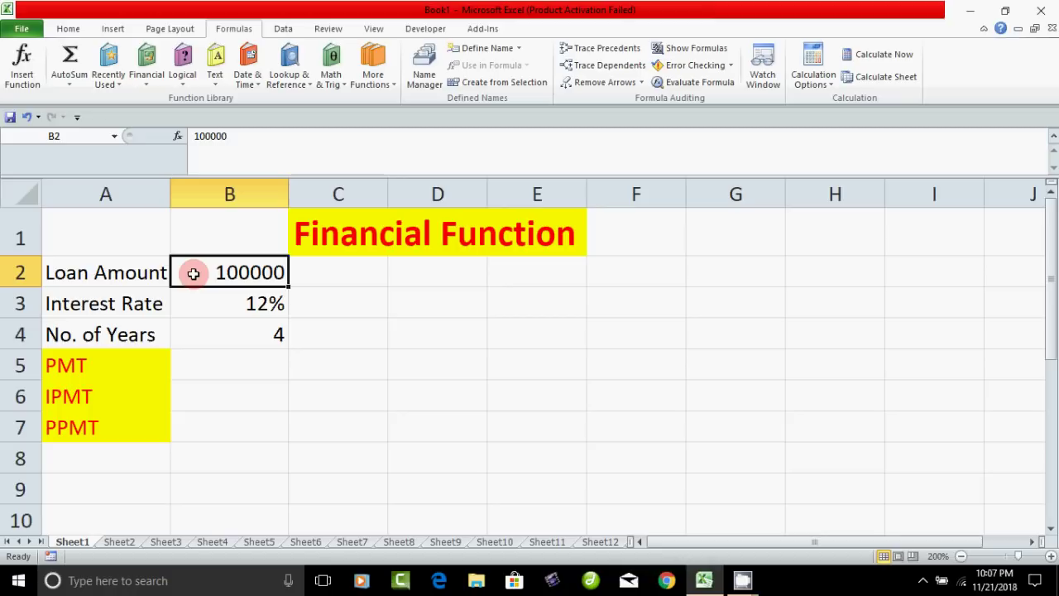
{"action": "left_click", "coordinate": [219, 303]}
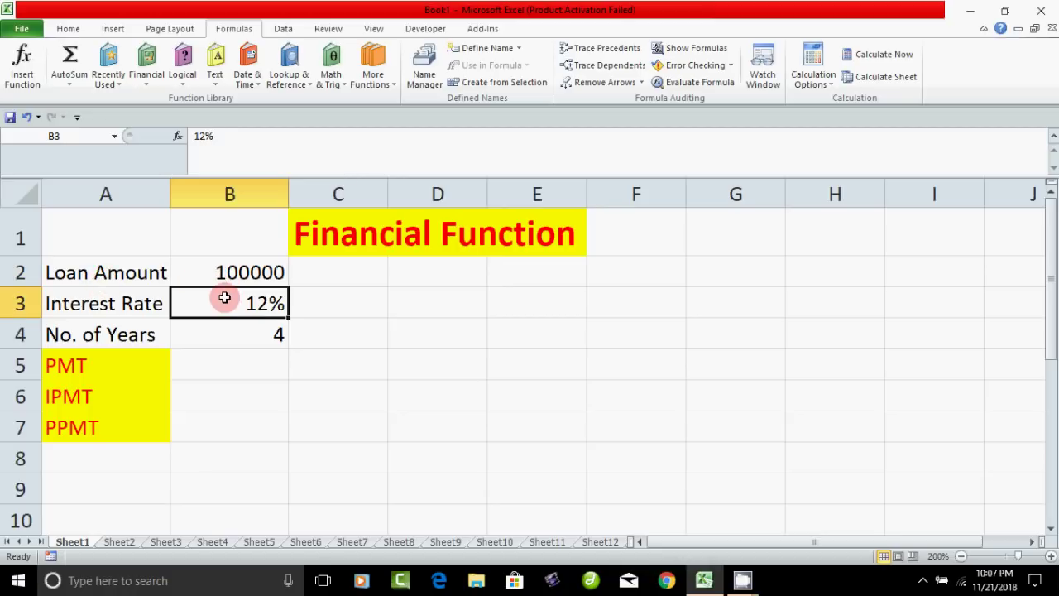
{"action": "left_click", "coordinate": [238, 270]}
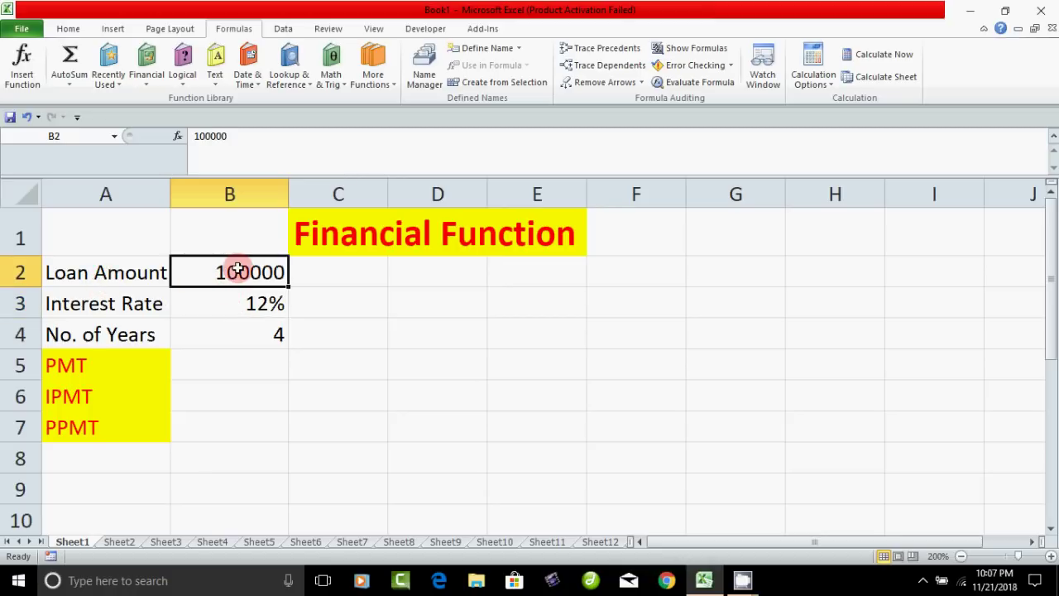
{"action": "left_click", "coordinate": [232, 304]}
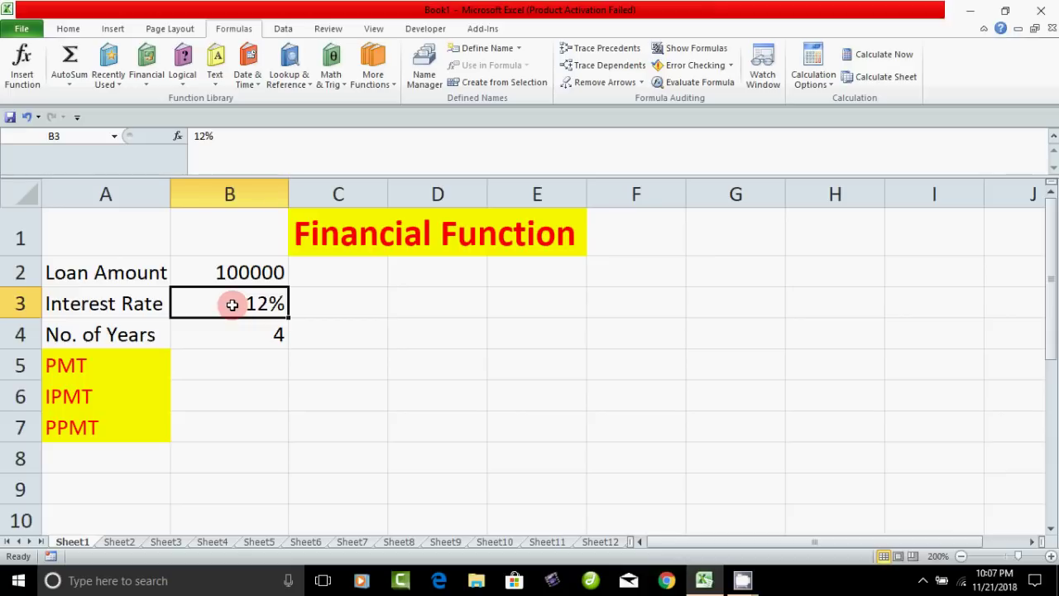
{"action": "left_click", "coordinate": [138, 335]}
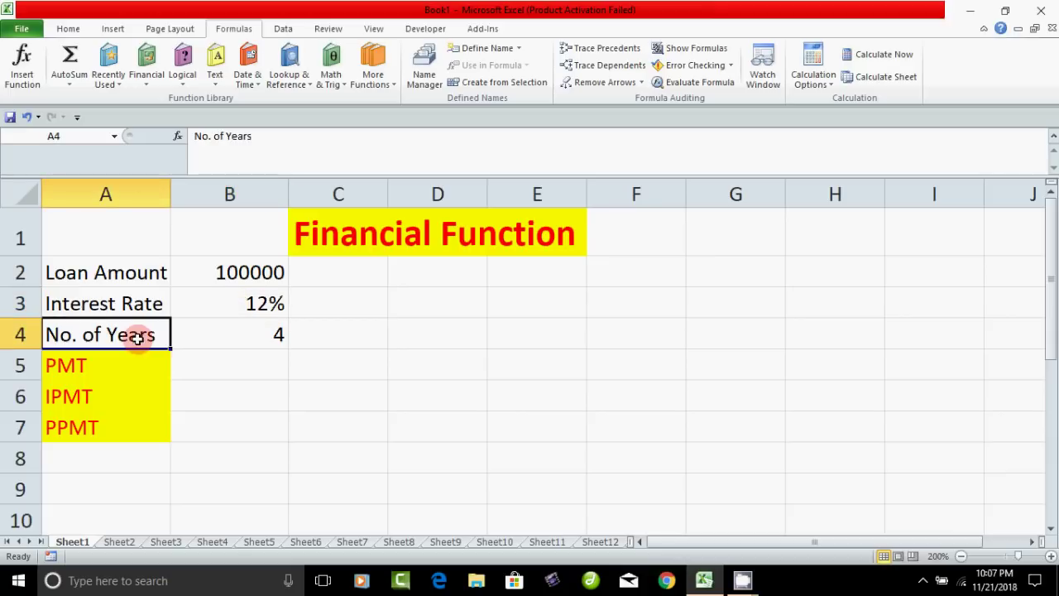
{"action": "left_click", "coordinate": [244, 338]}
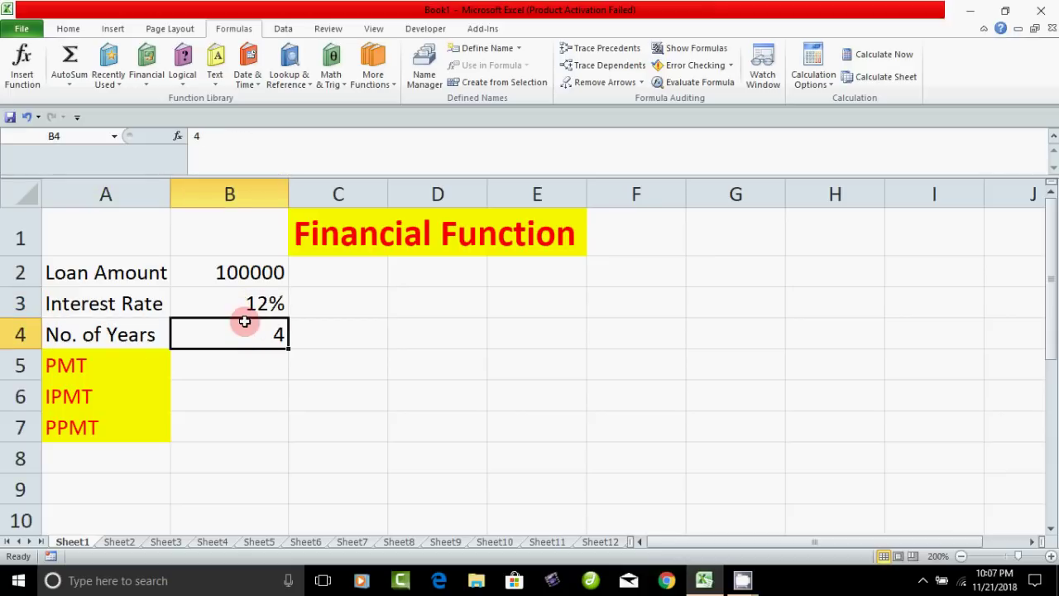
{"action": "left_click", "coordinate": [257, 368]}
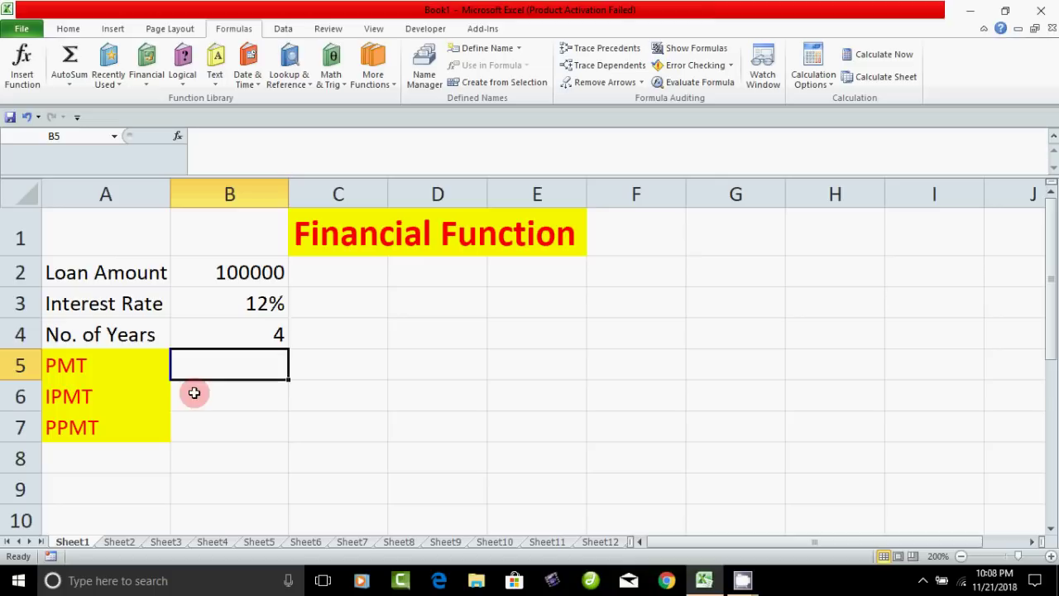
{"action": "left_click", "coordinate": [107, 404]}
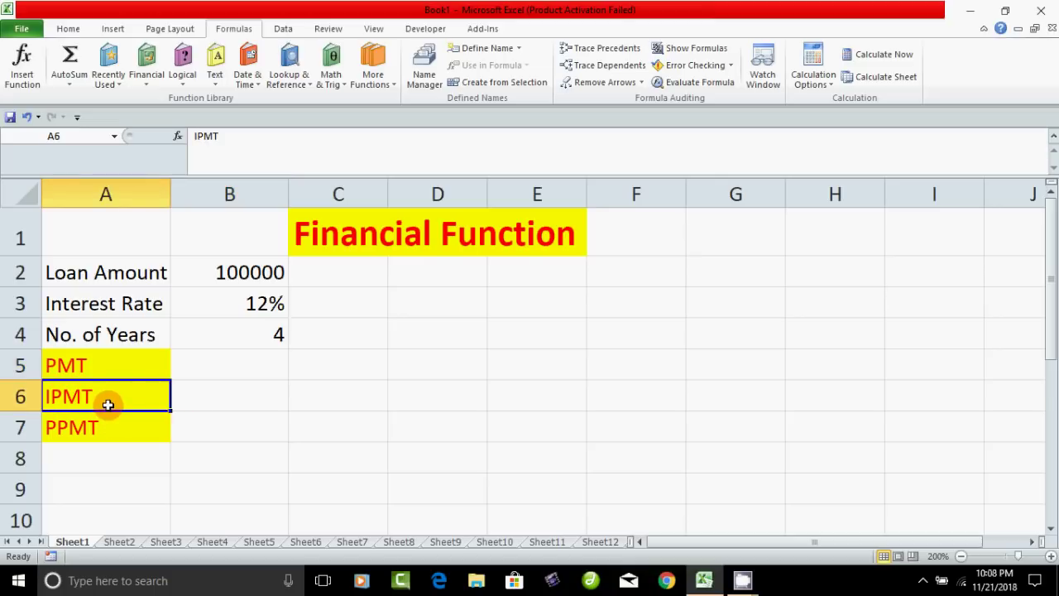
{"action": "left_click", "coordinate": [96, 437]}
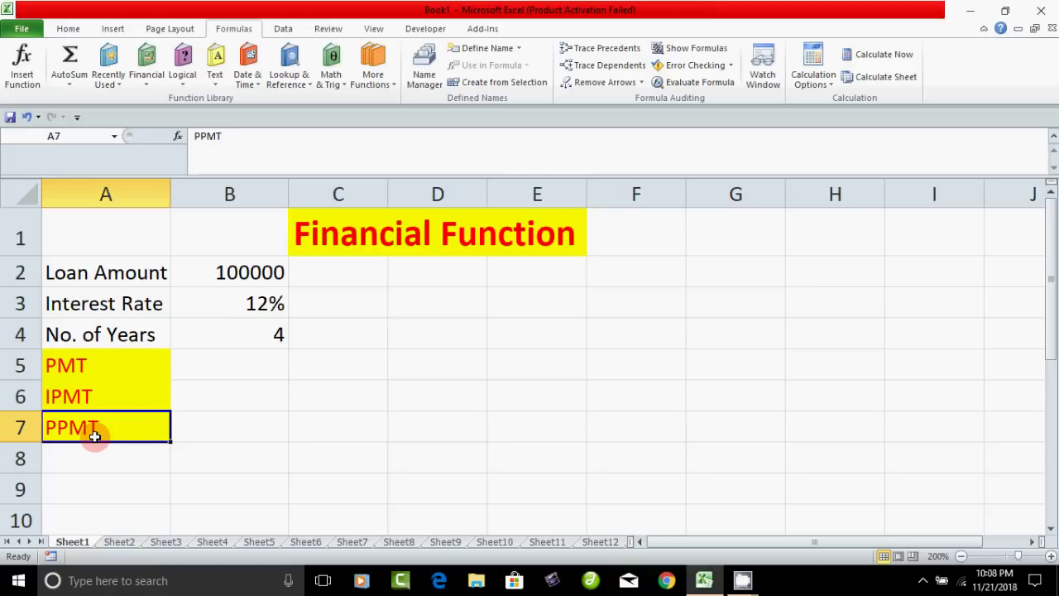
{"action": "left_click", "coordinate": [220, 369]}
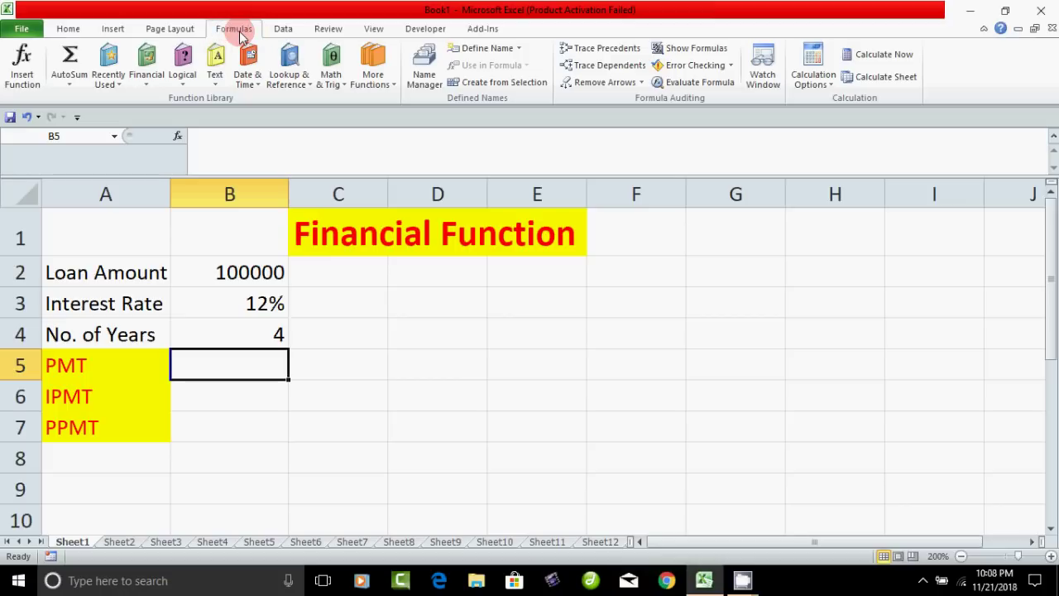
- Open Insert Function for B5 with the Financial category kept
{"action": "left_click", "coordinate": [10, 84]}
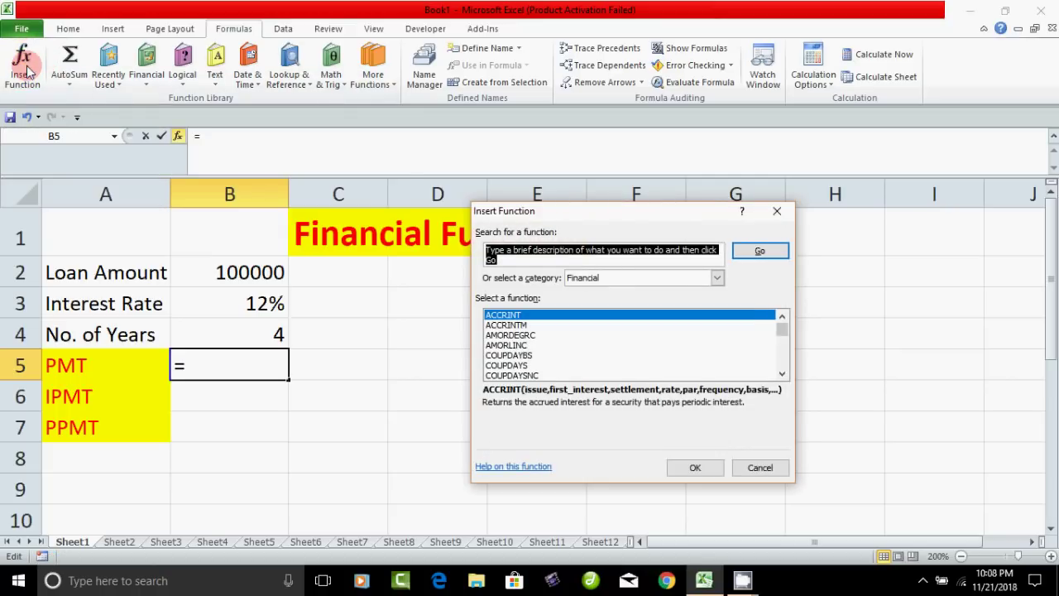
{"action": "left_click_drag", "start_coordinate": [531, 214], "coordinate": [521, 187]}
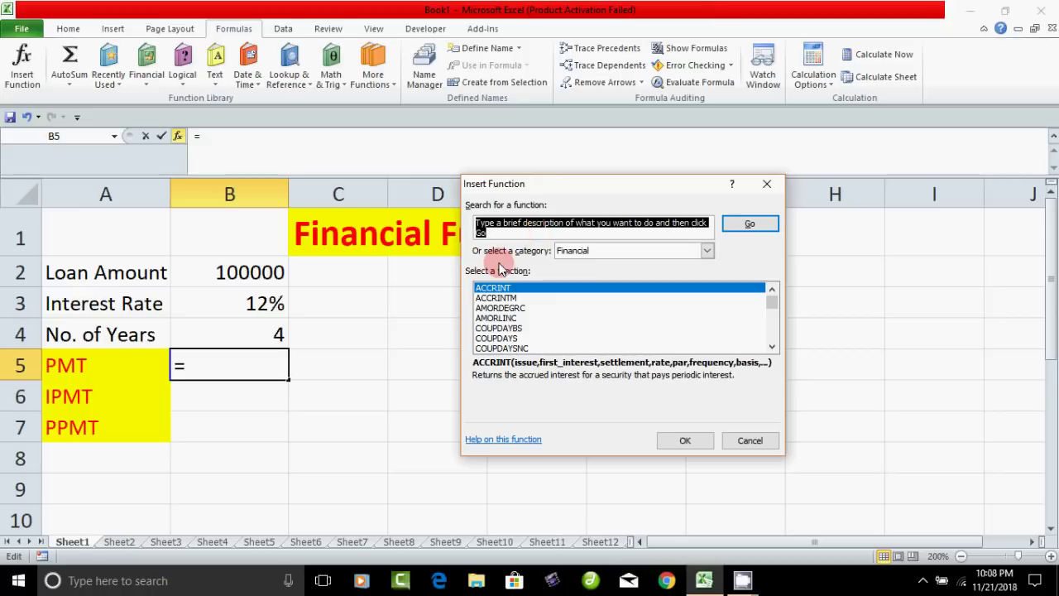
{"action": "left_click", "coordinate": [614, 252]}
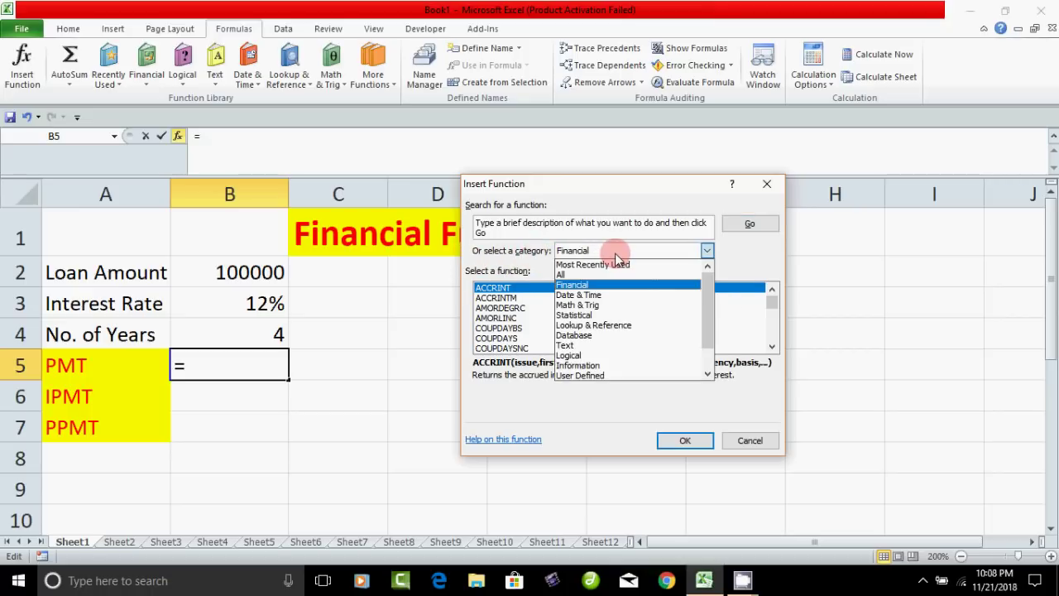
{"action": "left_click", "coordinate": [580, 285]}
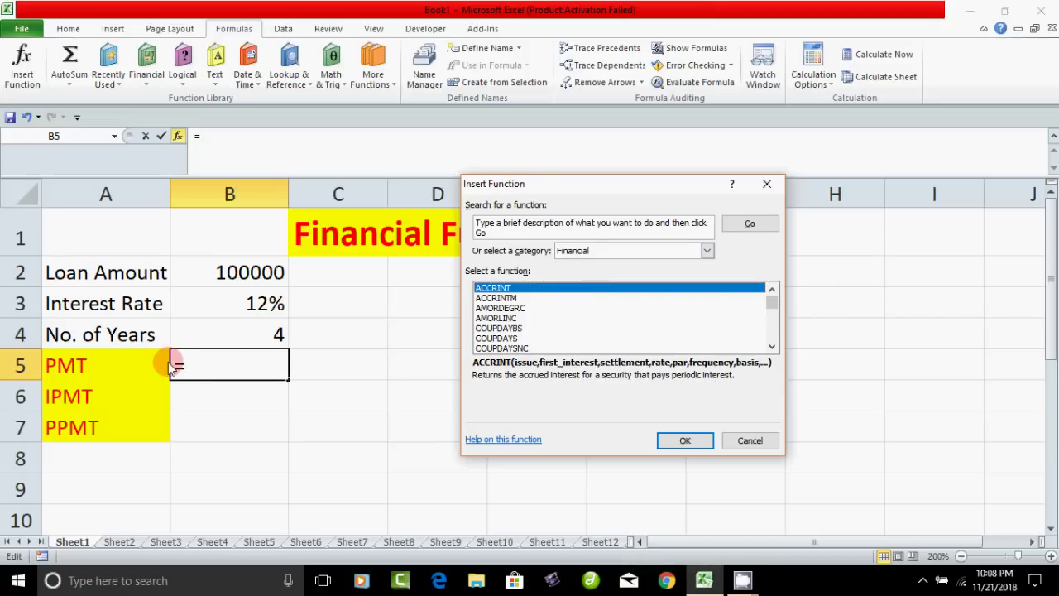
- Scroll the Financial function list down to PMT and insert it
{"action": "left_click", "coordinate": [771, 347]}
{"action": "left_click", "coordinate": [771, 347]}
{"action": "left_click", "coordinate": [772, 347]}
{"action": "left_click", "coordinate": [771, 347]}
{"action": "left_click", "coordinate": [771, 347]}
{"action": "left_click", "coordinate": [771, 347]}
{"action": "left_click", "coordinate": [771, 346]}
{"action": "left_click", "coordinate": [771, 346]}
{"action": "left_click", "coordinate": [771, 347]}
{"action": "left_click", "coordinate": [771, 347]}
{"action": "left_click", "coordinate": [772, 347]}
{"action": "left_click", "coordinate": [771, 347]}
{"action": "left_click", "coordinate": [771, 347]}
{"action": "left_click", "coordinate": [771, 347]}
{"action": "left_click", "coordinate": [772, 347]}
{"action": "left_click", "coordinate": [772, 347]}
{"action": "left_click", "coordinate": [772, 347]}
{"action": "left_click", "coordinate": [771, 347]}
{"action": "left_click", "coordinate": [772, 346]}
{"action": "left_click", "coordinate": [772, 346]}
{"action": "left_click", "coordinate": [772, 347]}
{"action": "left_click", "coordinate": [772, 347]}
{"action": "left_click", "coordinate": [772, 346]}
{"action": "left_click", "coordinate": [772, 347]}
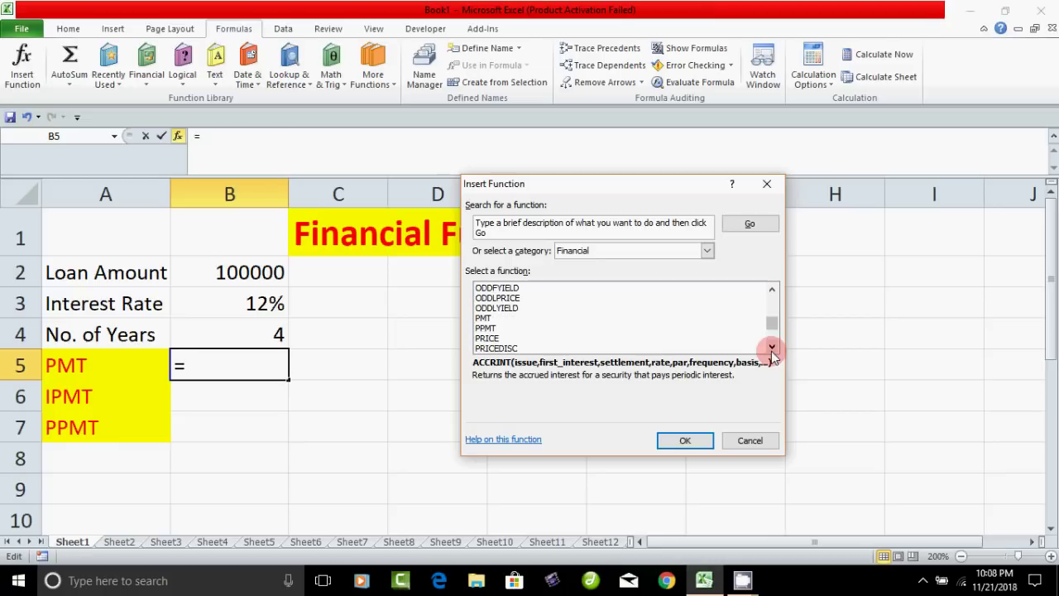
{"action": "left_click", "coordinate": [484, 319]}
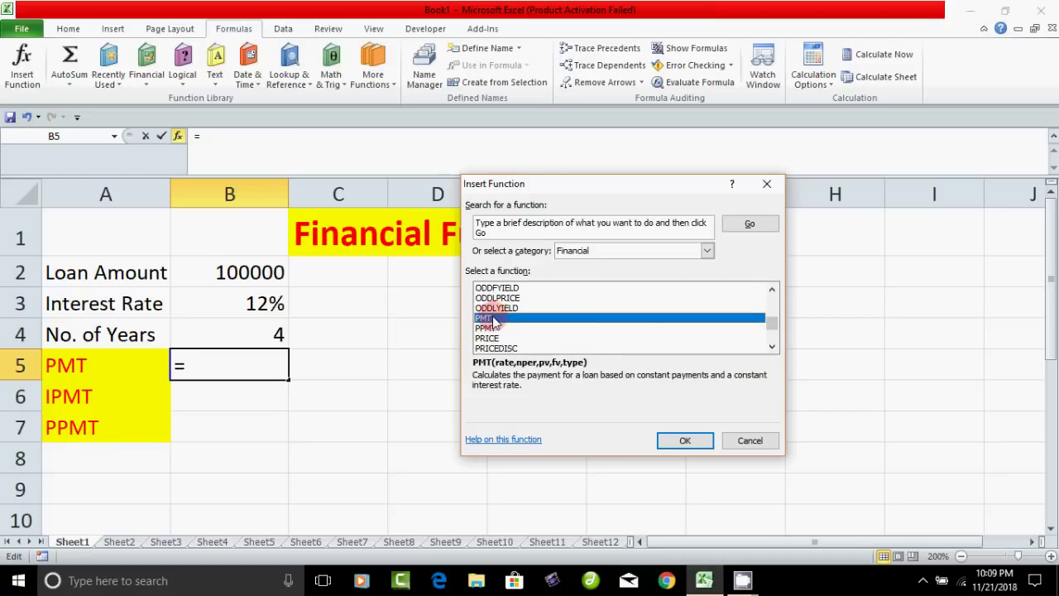
{"action": "left_click", "coordinate": [685, 443]}
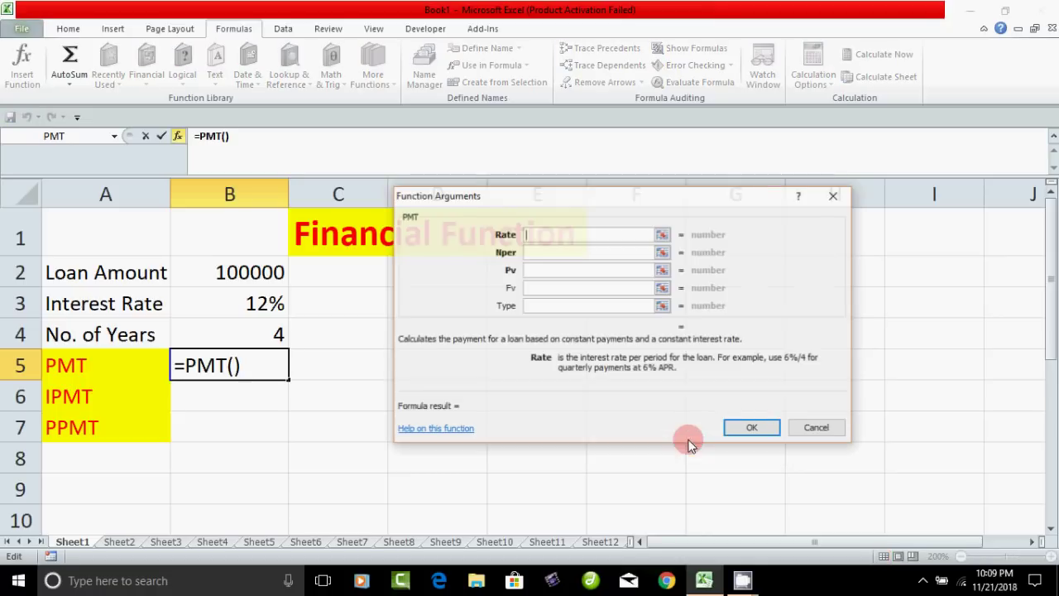
- Enter B3/12 as the PMT Rate argument, giving a monthly rate of 0.01
{"action": "left_click_drag", "start_coordinate": [597, 198], "coordinate": [611, 226]}
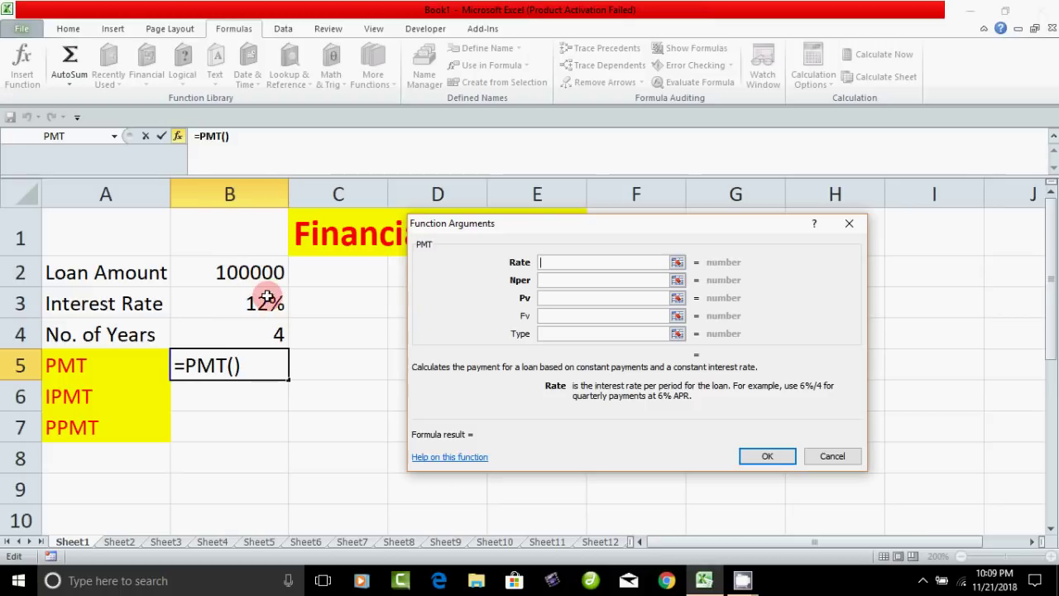
{"action": "left_click", "coordinate": [254, 304]}
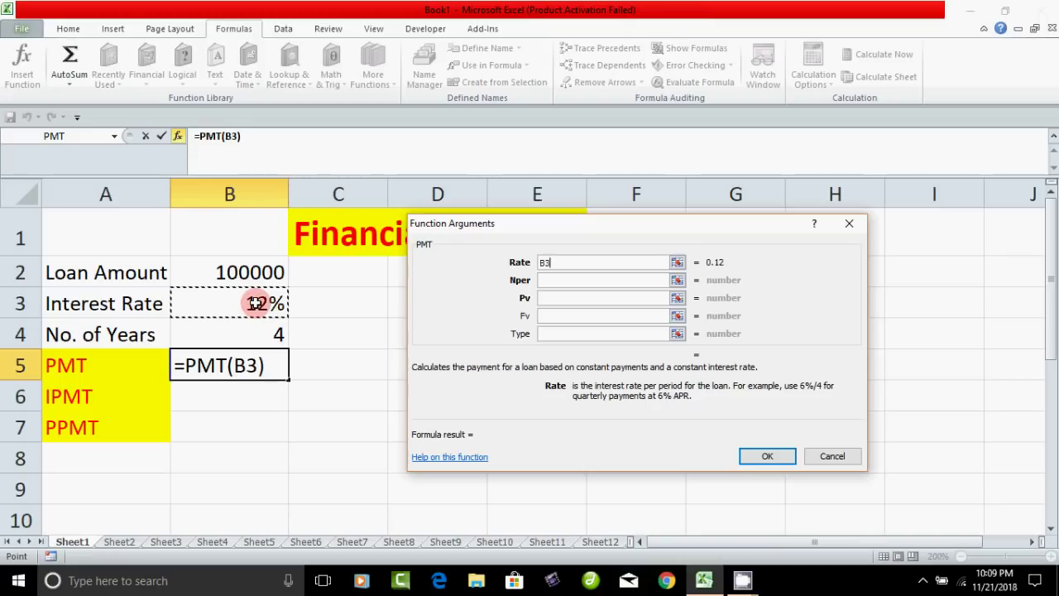
{"action": "type", "text": "/12"}
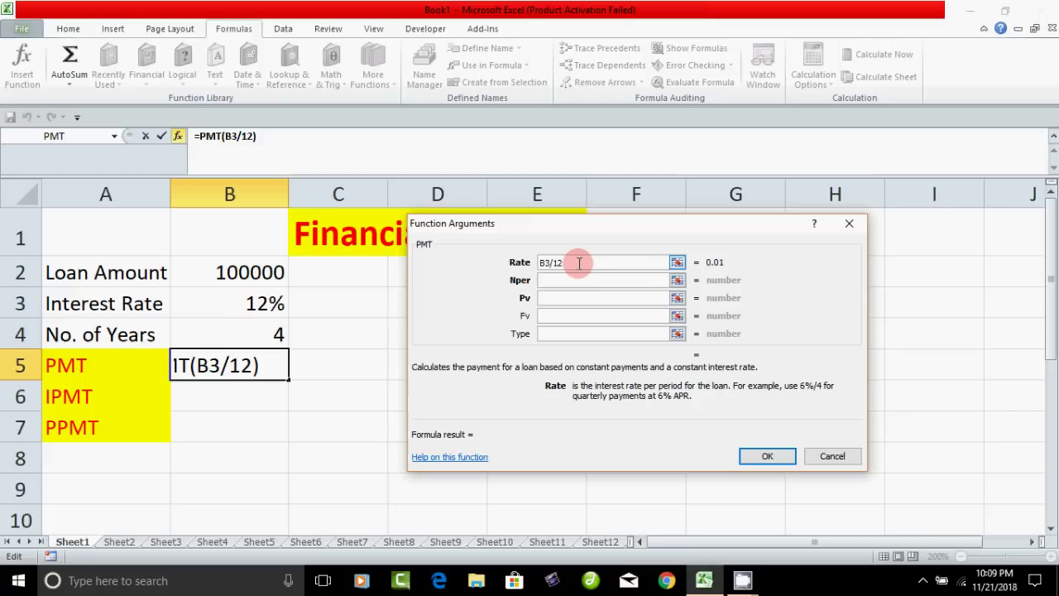
{"action": "left_click", "coordinate": [552, 284]}
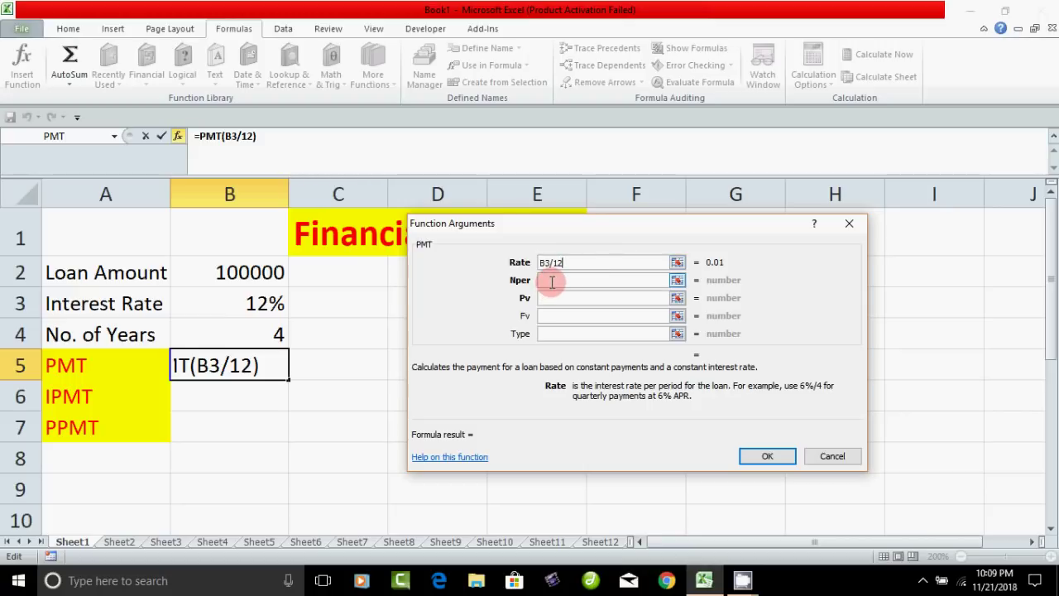
- Enter the PMT Nper argument as B4*12, the years converted to months
{"action": "left_click", "coordinate": [552, 283]}
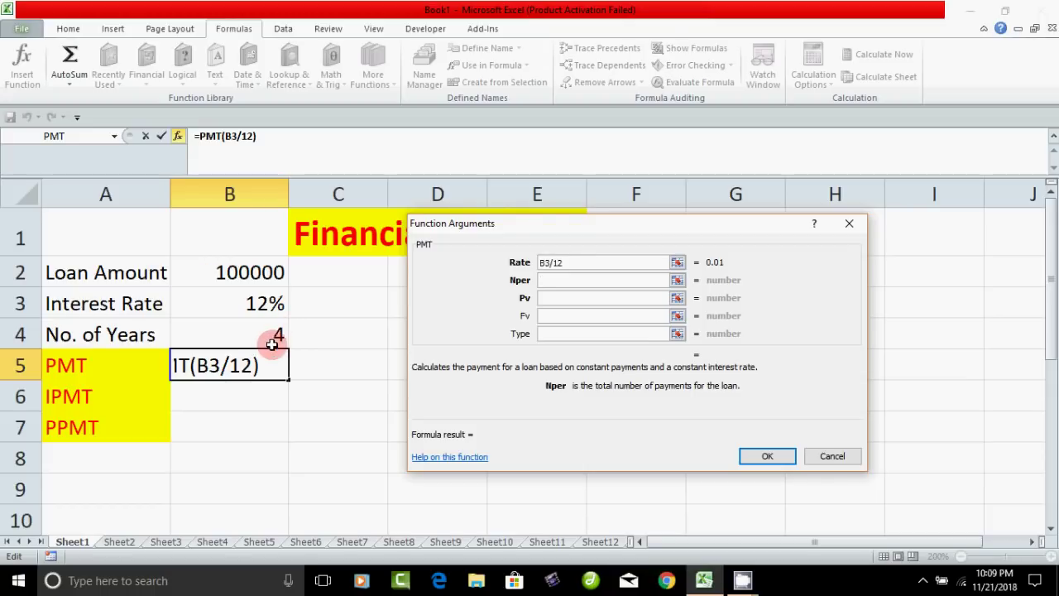
{"action": "left_click", "coordinate": [274, 333]}
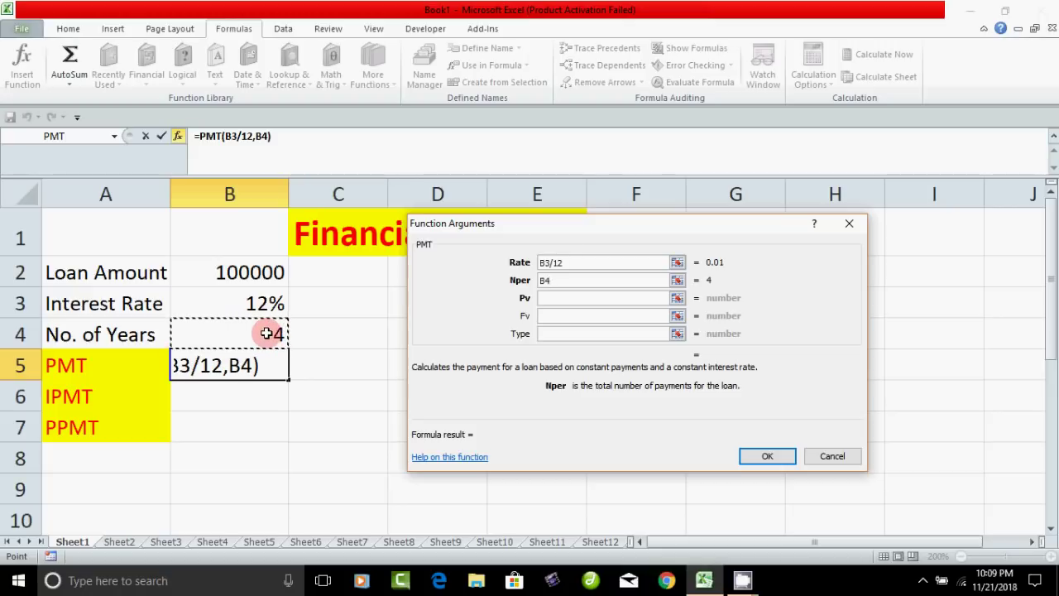
{"action": "type", "text": "*"}
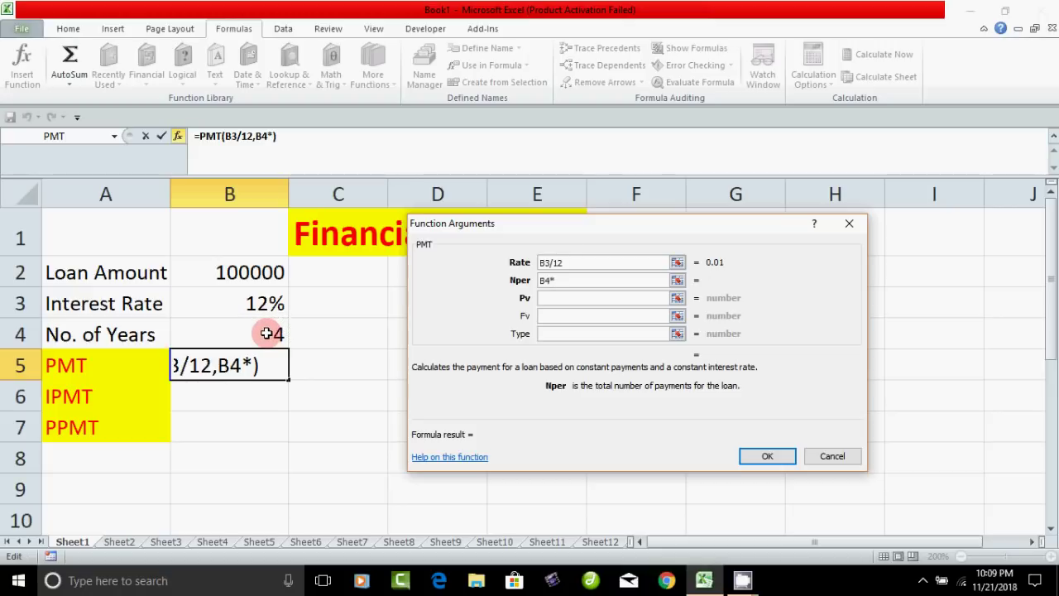
{"action": "type", "text": "12"}
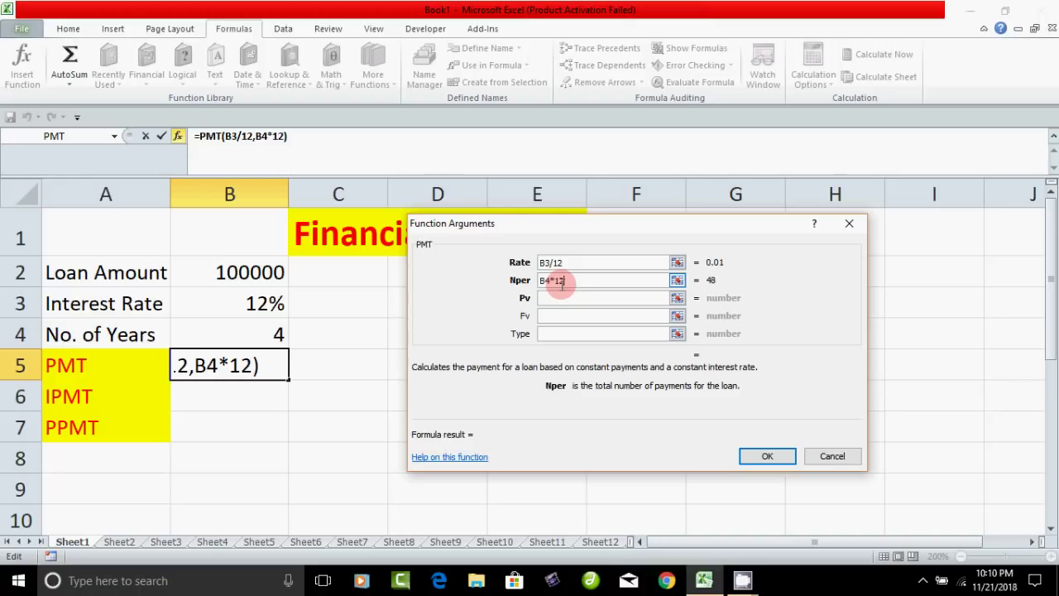
- Add B2 as Pv and confirm, so B5 shows =PMT(B3/12,B4*12,B2) = ($2,633.38)
{"action": "left_click", "coordinate": [558, 298]}
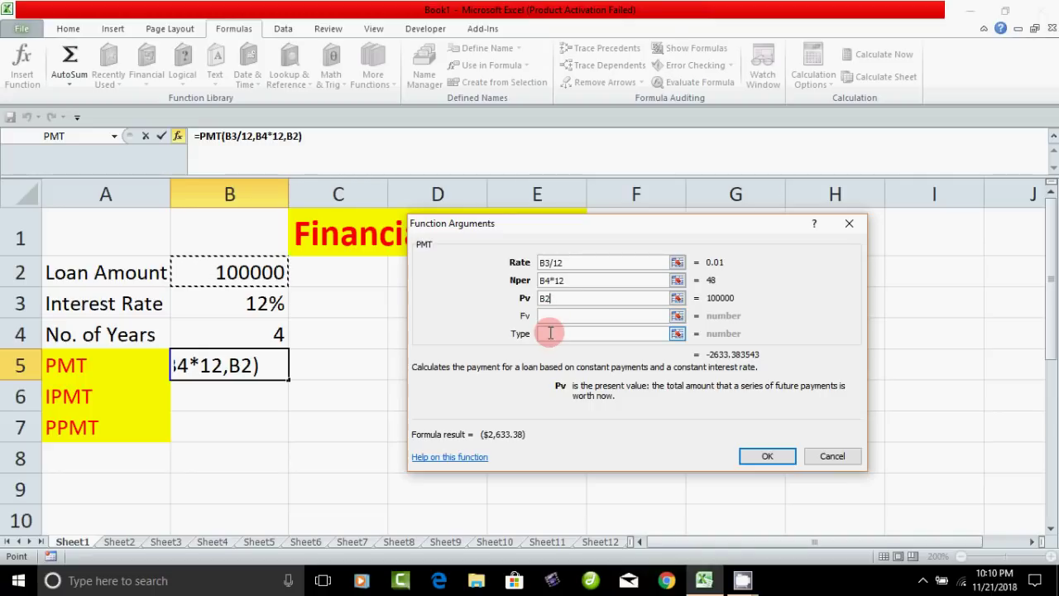
{"action": "left_click", "coordinate": [775, 461]}
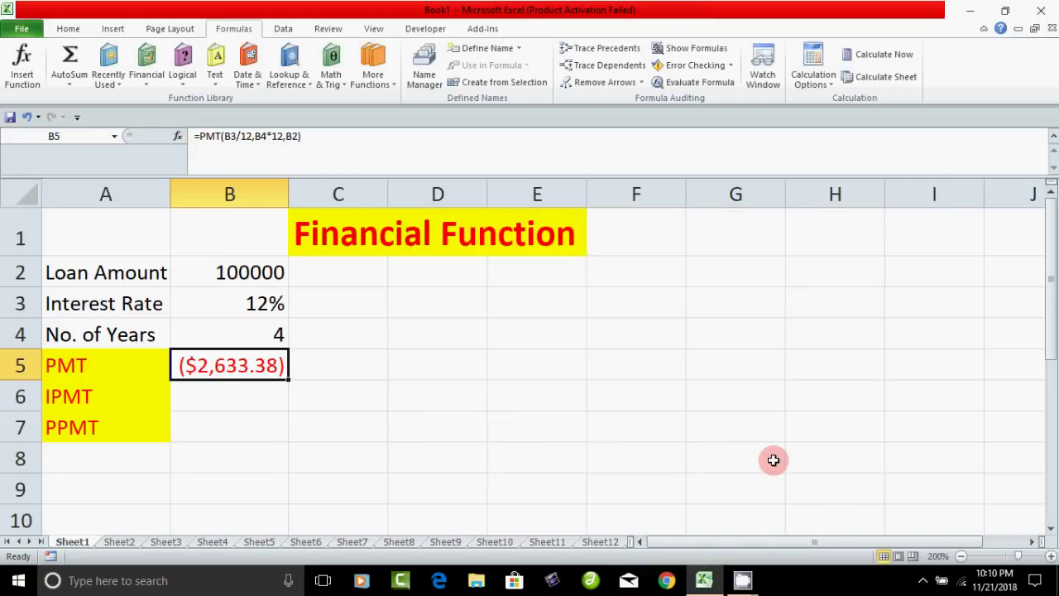
{"action": "left_click", "coordinate": [232, 435]}
{"action": "left_click", "coordinate": [225, 367]}
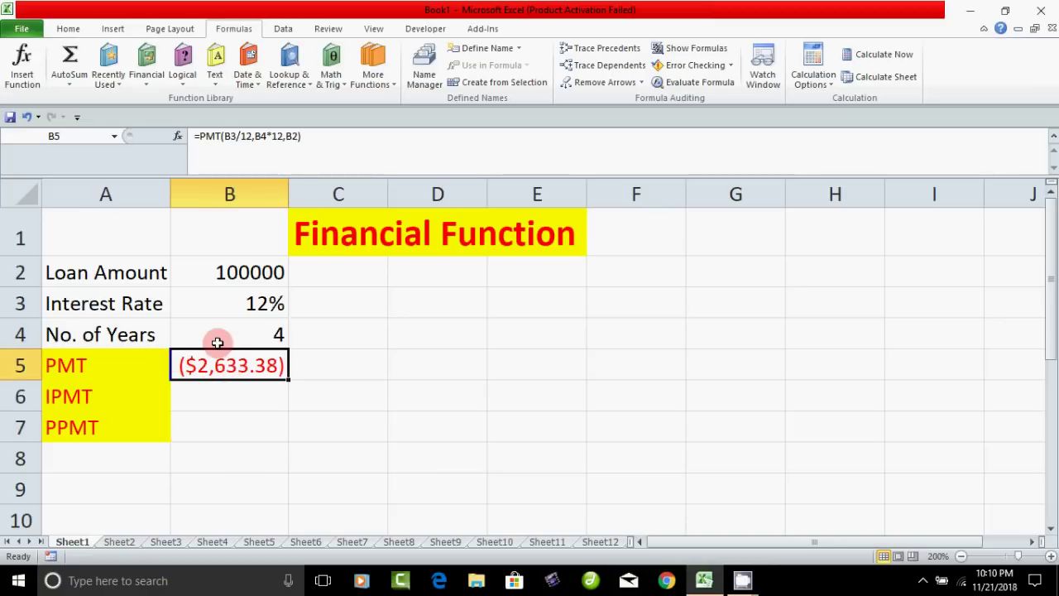
{"action": "left_click", "coordinate": [225, 396]}
{"action": "left_click", "coordinate": [232, 369]}
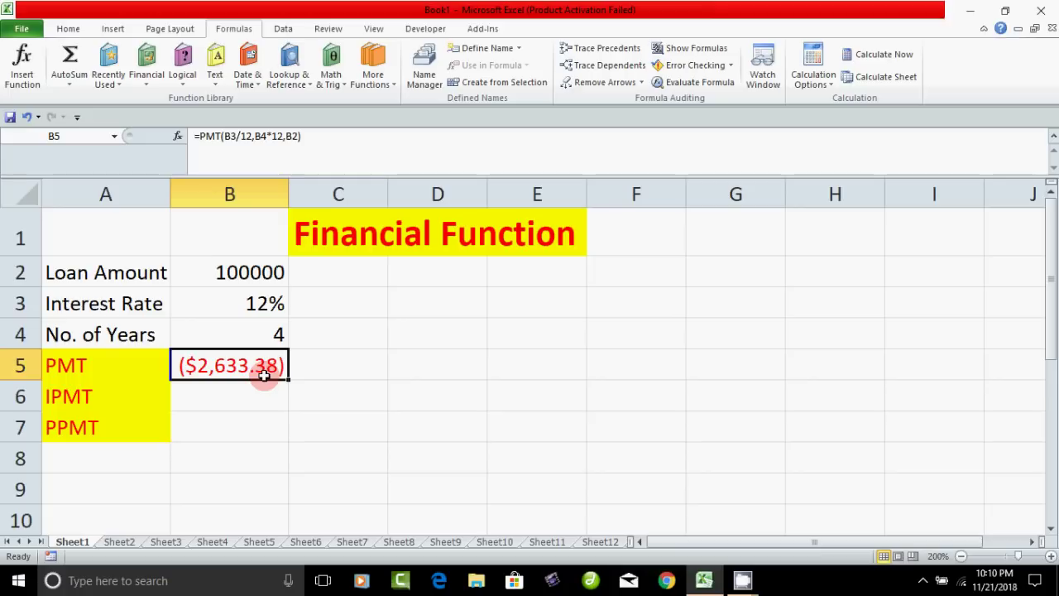
{"action": "left_click", "coordinate": [216, 403]}
{"action": "left_click", "coordinate": [207, 369]}
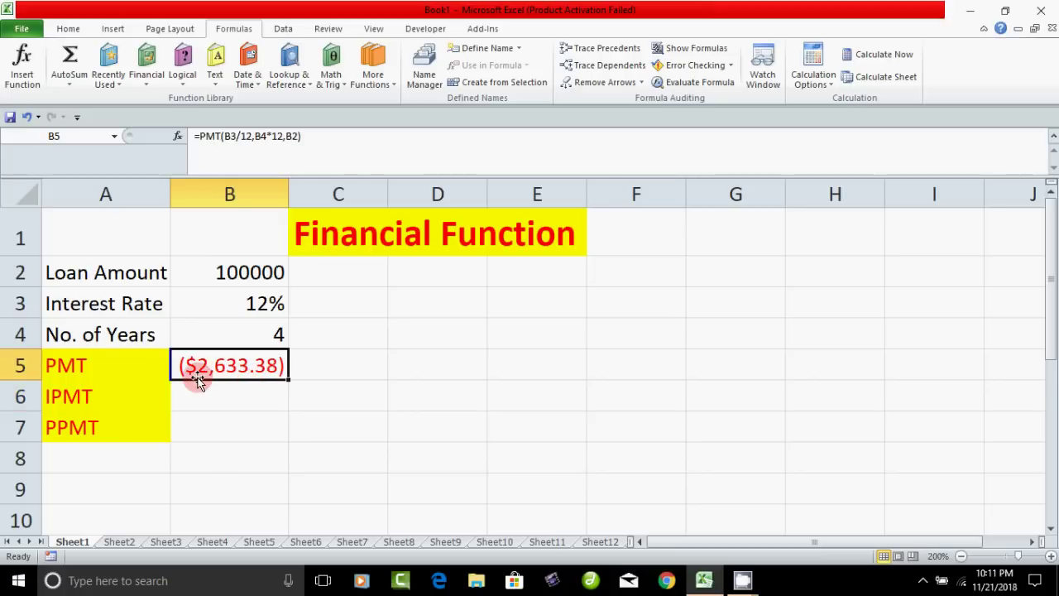
{"action": "left_click", "coordinate": [204, 395]}
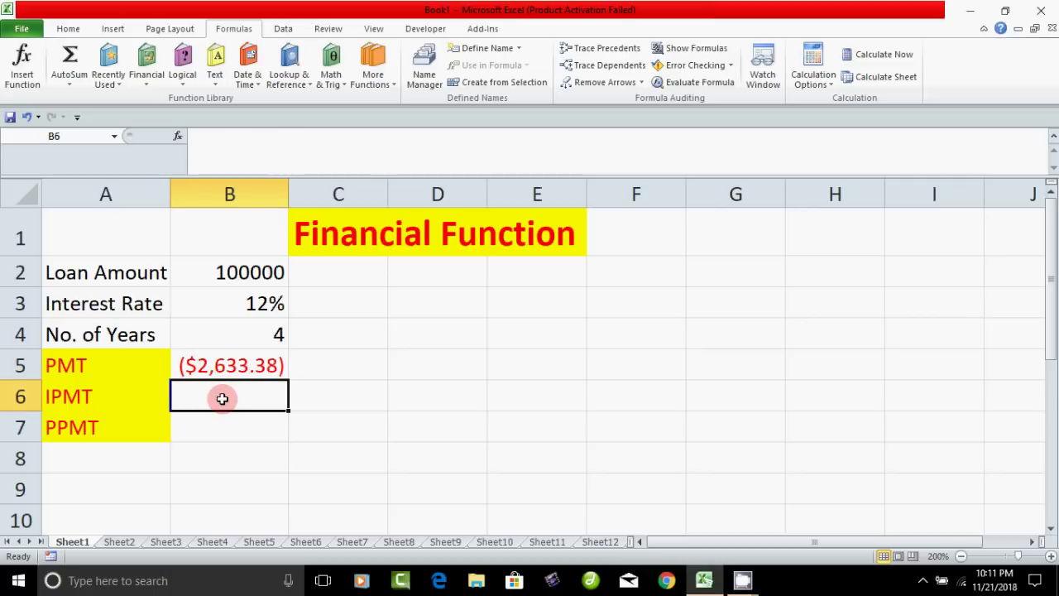
{"action": "left_click", "coordinate": [203, 427]}
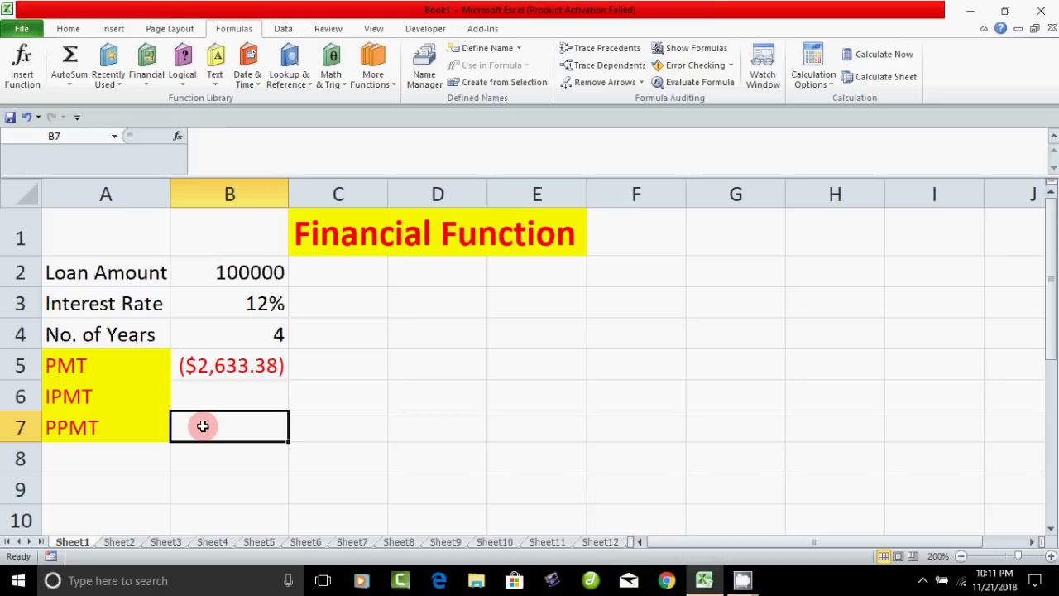
{"action": "left_click", "coordinate": [221, 398]}
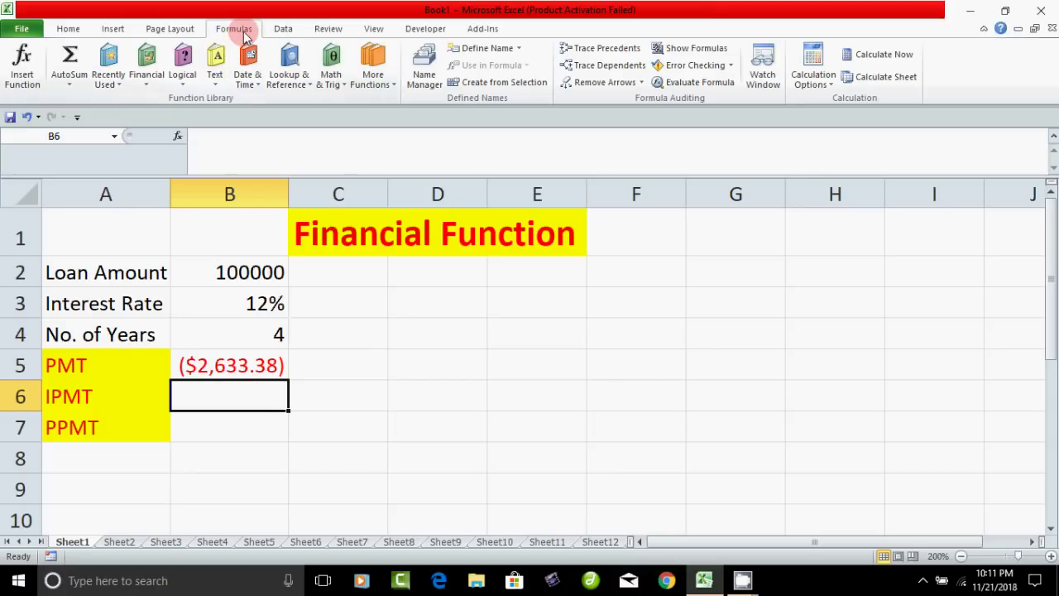
- Insert the IPMT function from the Financial list into B6
{"action": "left_click", "coordinate": [22, 62]}
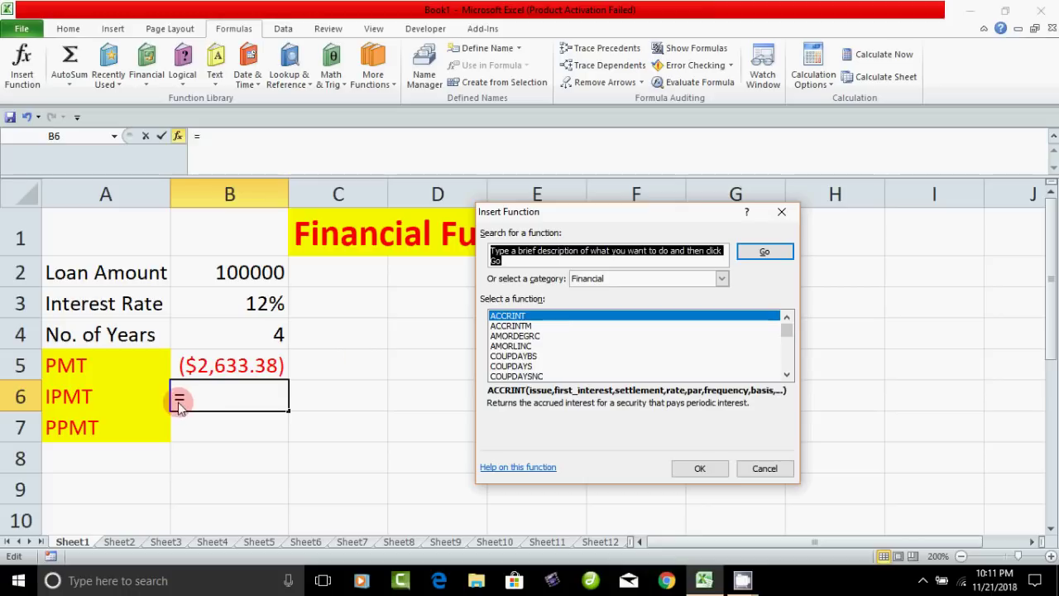
{"action": "left_click", "coordinate": [787, 375]}
{"action": "left_click_drag", "start_coordinate": [786, 375], "coordinate": [786, 377]}
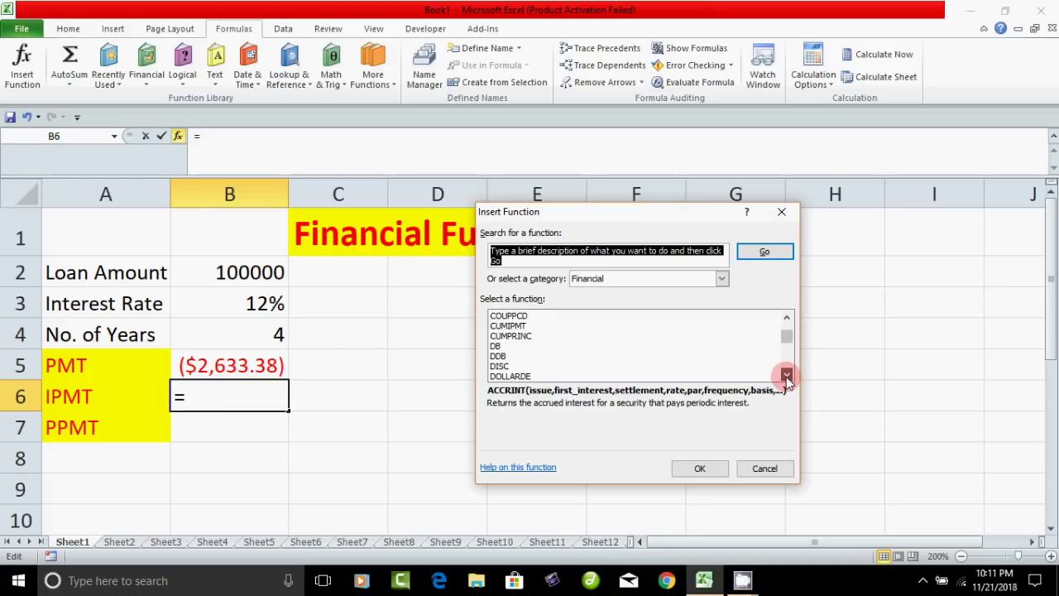
{"action": "left_click", "coordinate": [787, 321]}
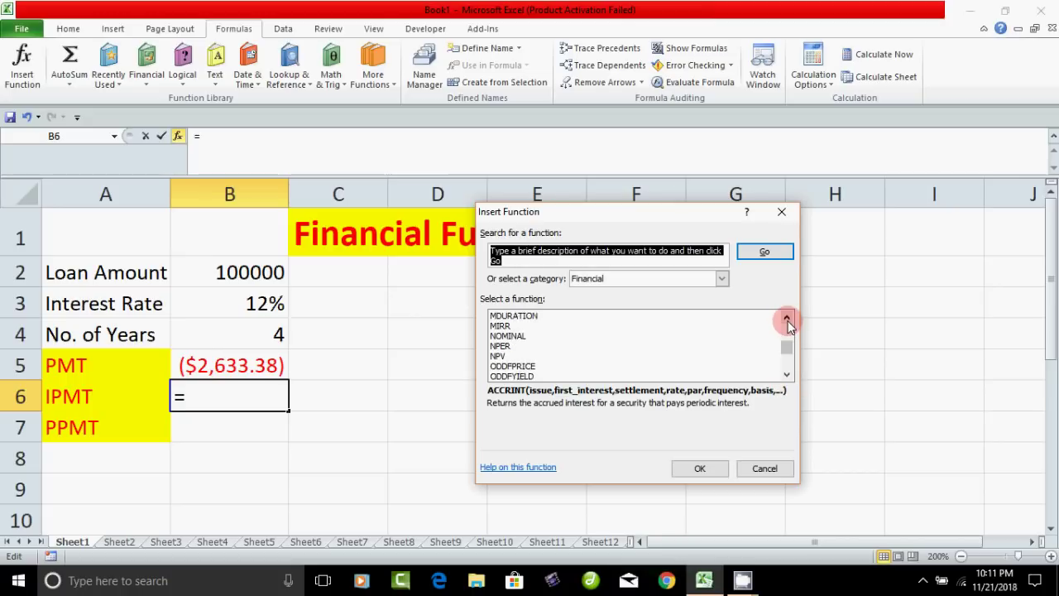
{"action": "left_click", "coordinate": [787, 321]}
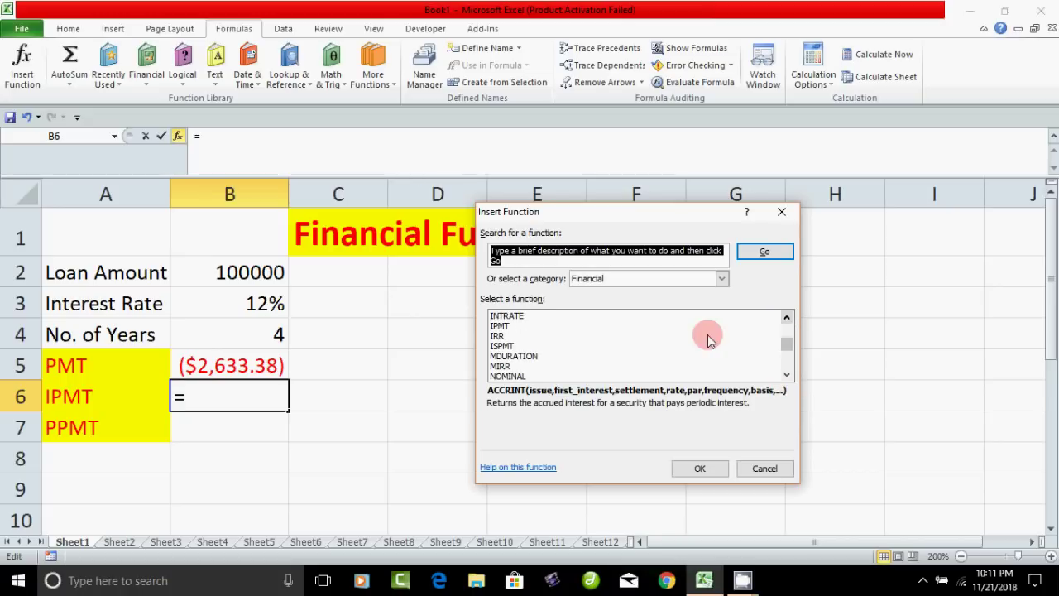
{"action": "left_click", "coordinate": [499, 327]}
{"action": "left_click", "coordinate": [701, 470]}
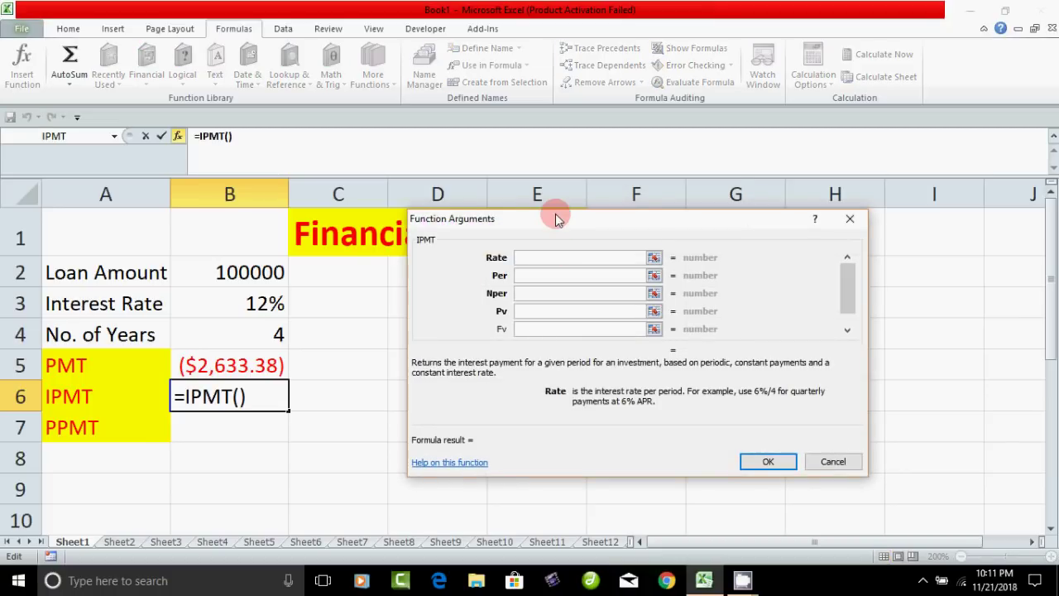
- Set the IPMT Rate to B3/12 and Per to 1
{"action": "left_click_drag", "start_coordinate": [555, 213], "coordinate": [614, 271]}
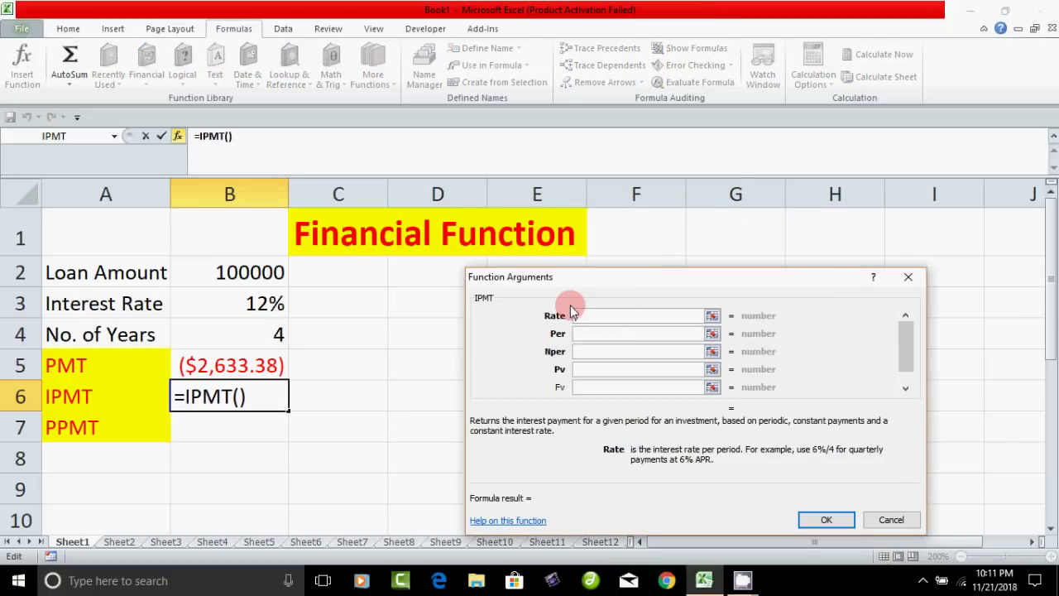
{"action": "left_click", "coordinate": [248, 311]}
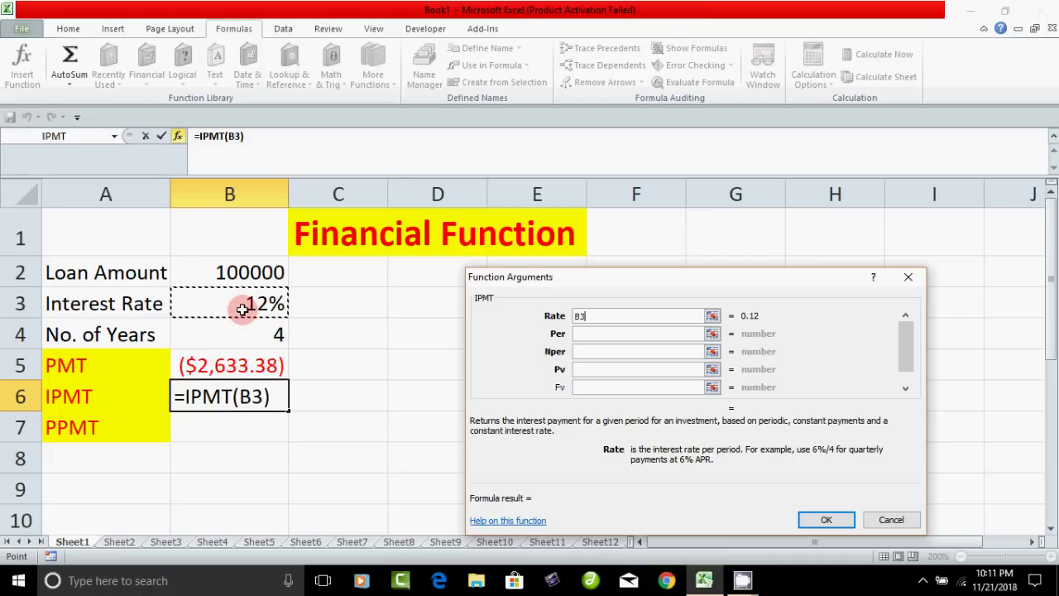
{"action": "type", "text": "/12"}
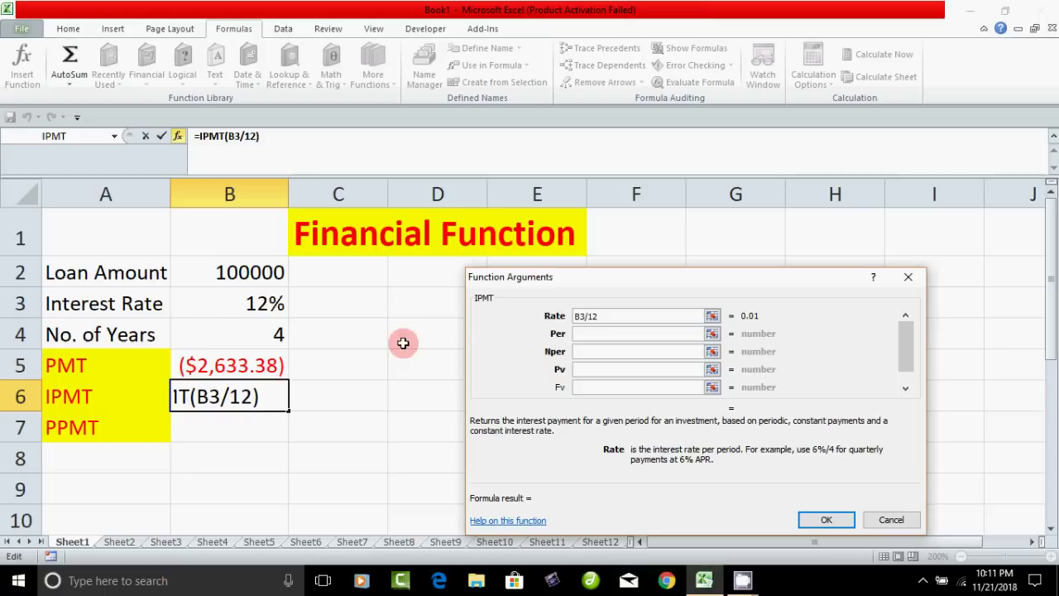
{"action": "left_click", "coordinate": [583, 335]}
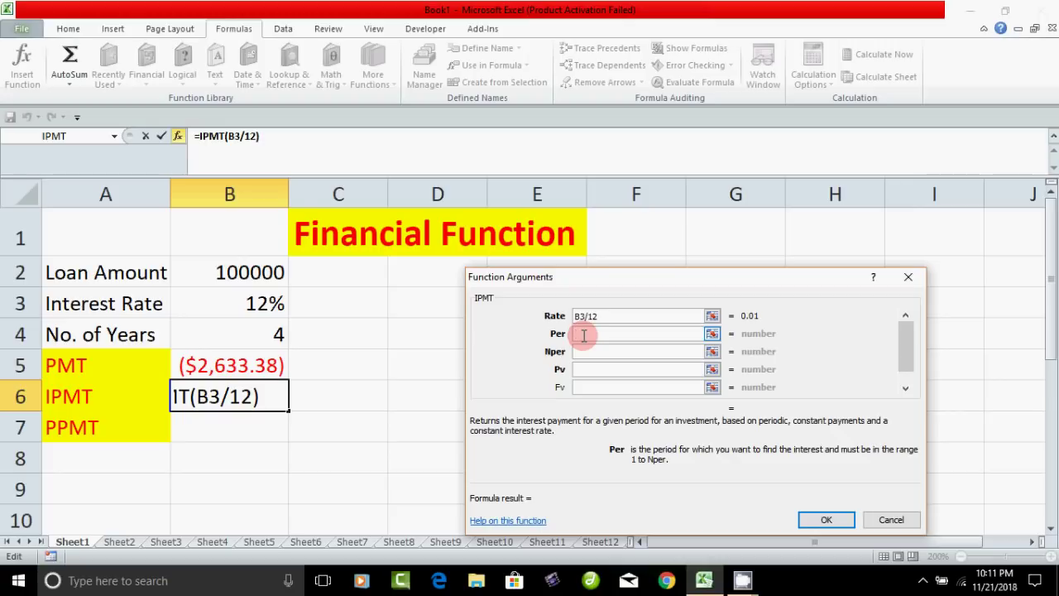
{"action": "type", "text": "1"}
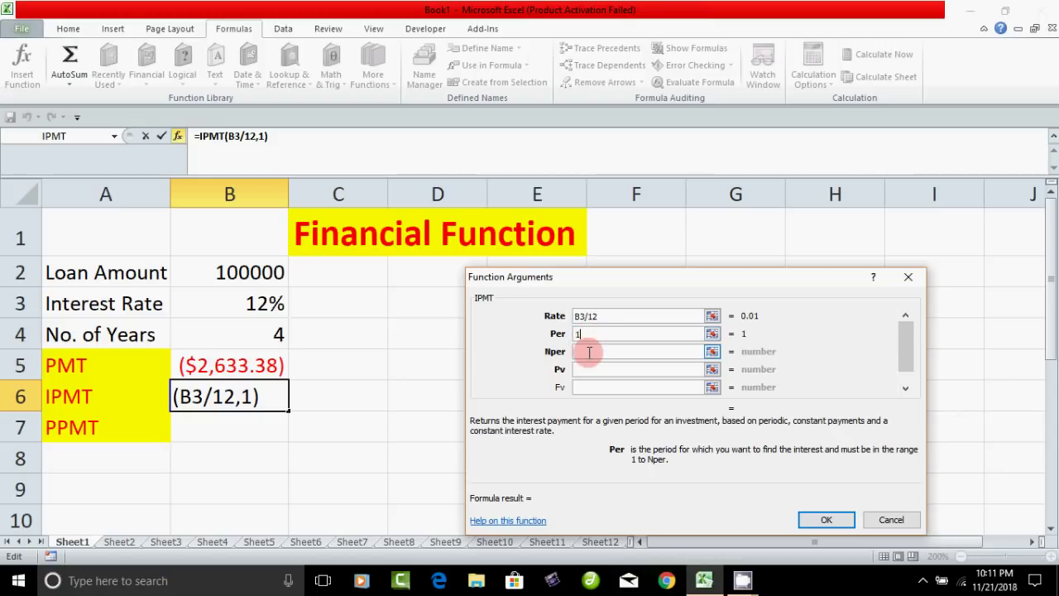
- Add Nper B4*12 and Pv B2 and confirm, giving ($1,000.00) in B6
{"action": "left_click", "coordinate": [580, 352]}
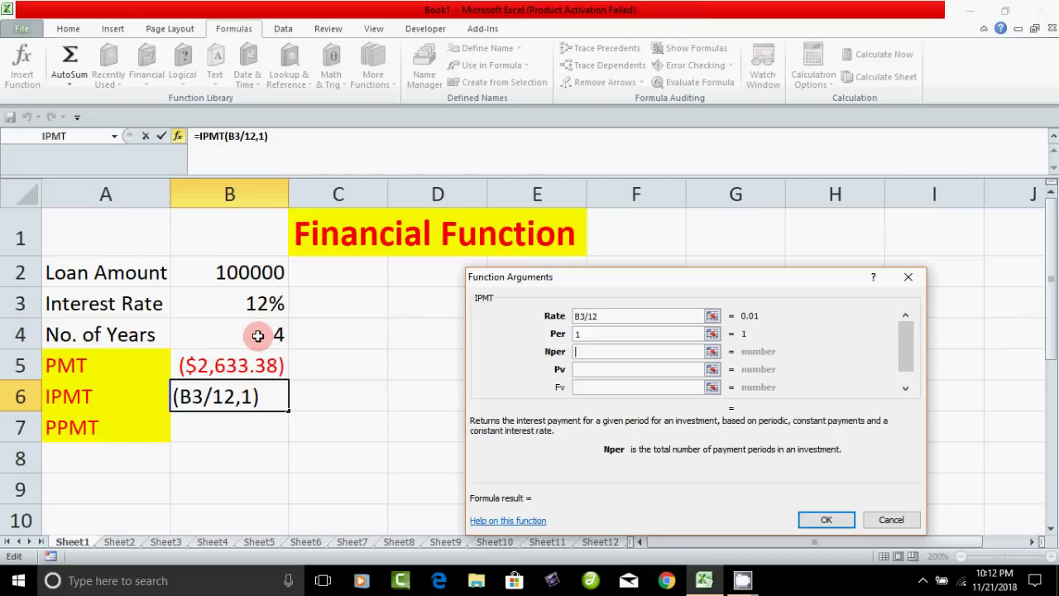
{"action": "left_click", "coordinate": [258, 335]}
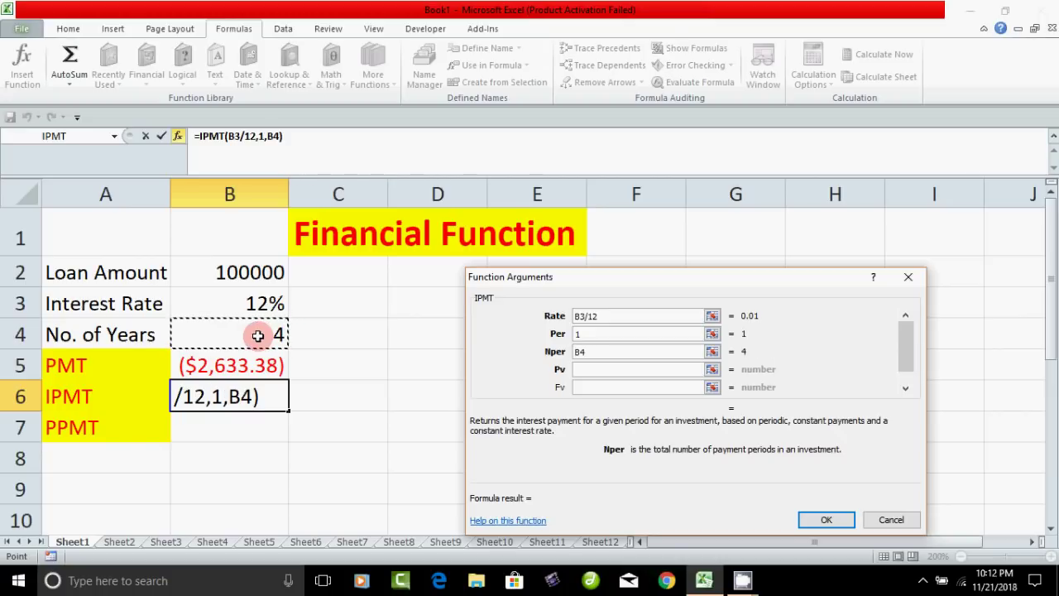
{"action": "type", "text": "*12"}
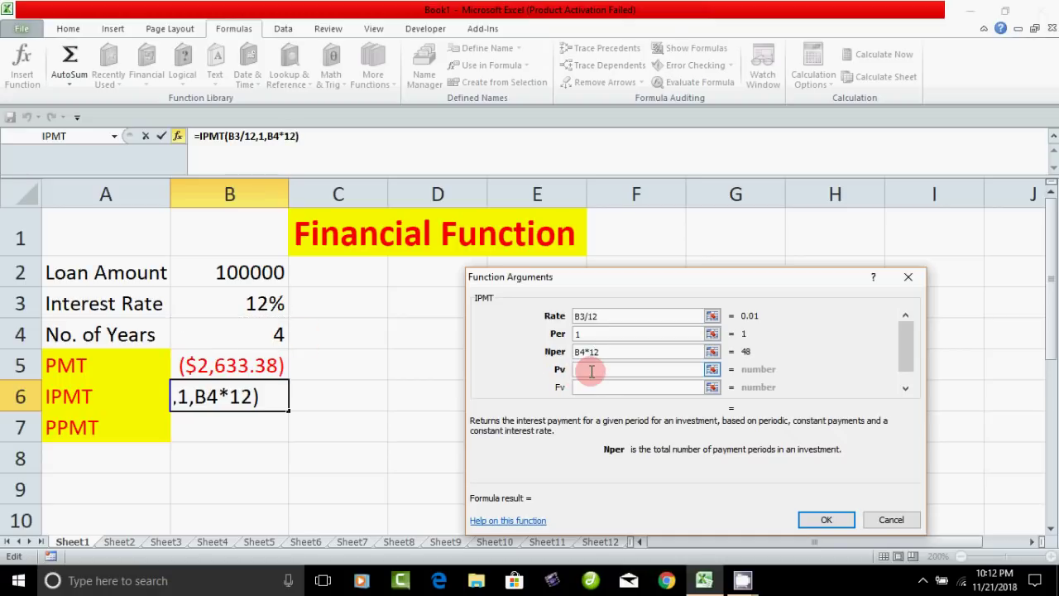
{"action": "left_click", "coordinate": [579, 369]}
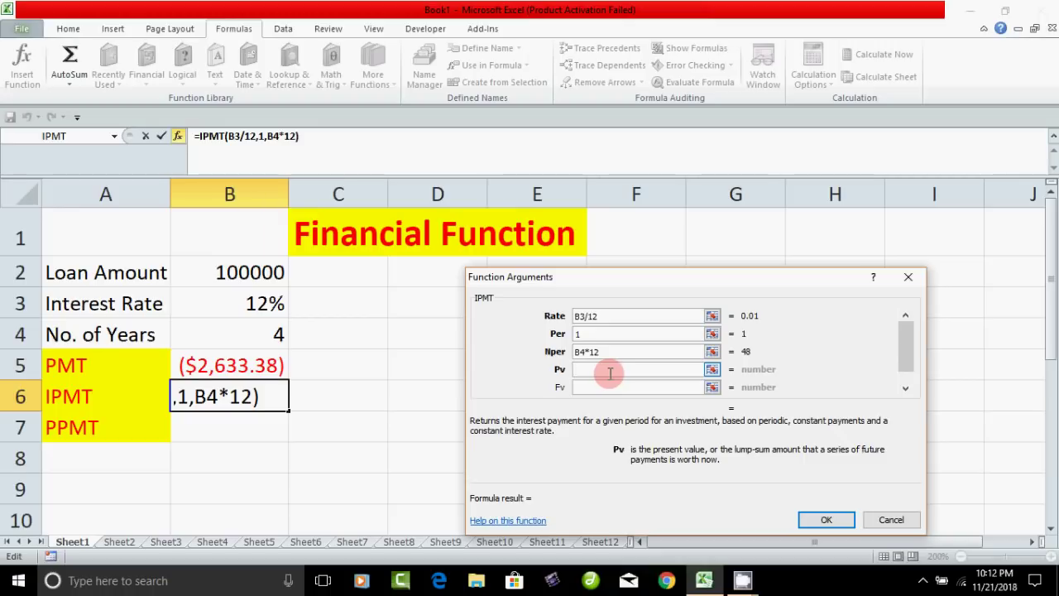
{"action": "left_click", "coordinate": [258, 273]}
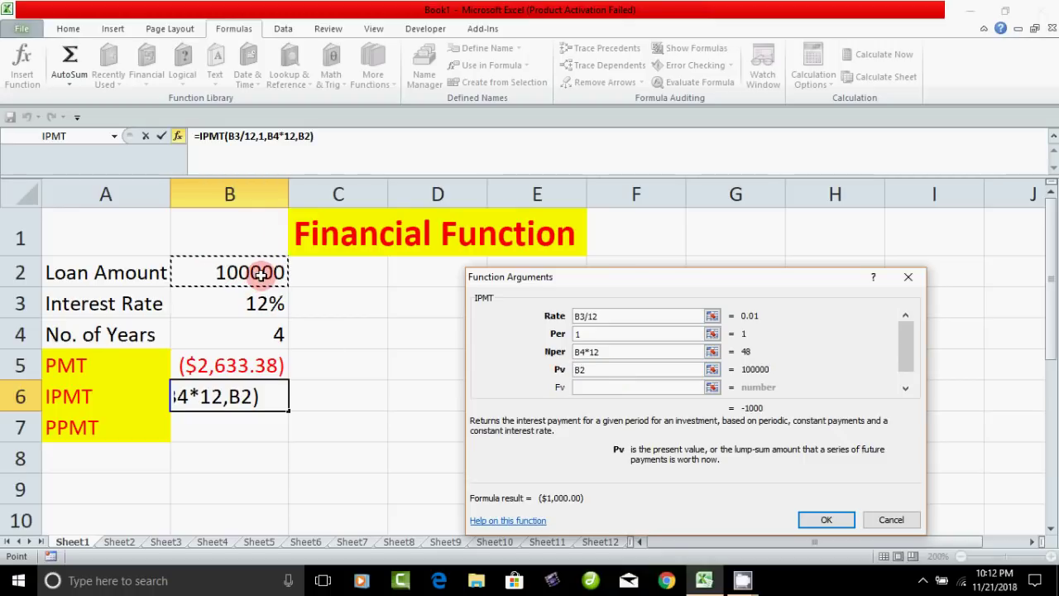
{"action": "left_click", "coordinate": [807, 519]}
{"action": "left_click", "coordinate": [231, 421]}
{"action": "left_click", "coordinate": [239, 399]}
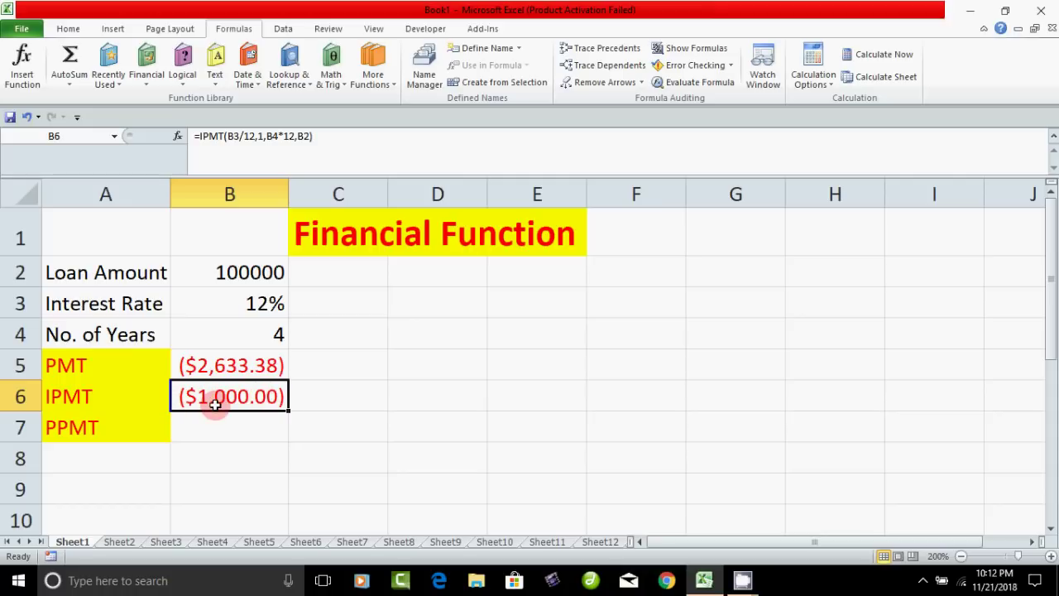
- Review B5's PMT formula, then reselect B7 and start Insert Function there
{"action": "left_click", "coordinate": [204, 432]}
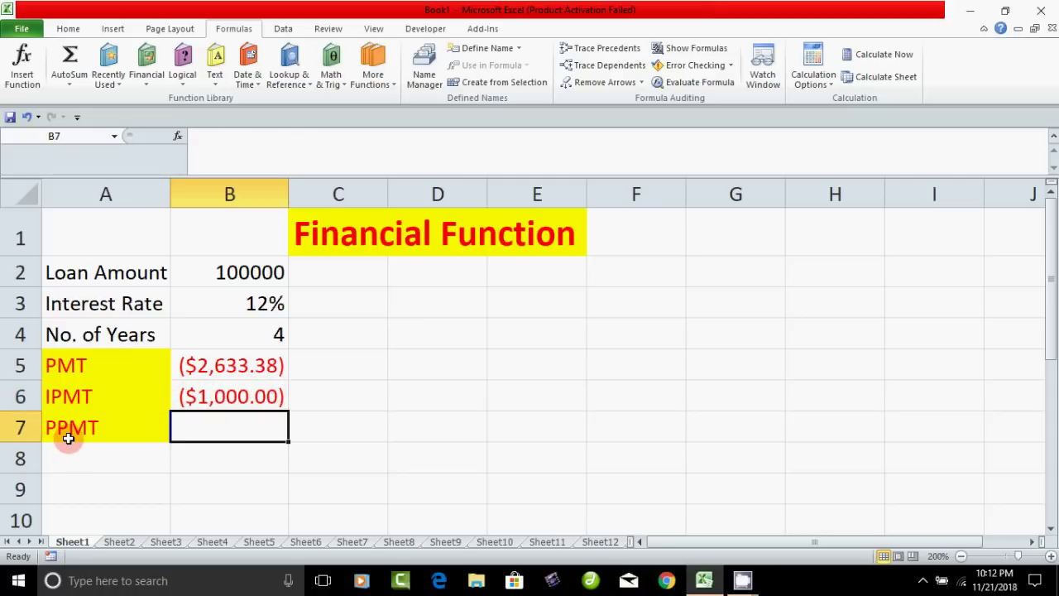
{"action": "left_click", "coordinate": [223, 366]}
{"action": "left_click", "coordinate": [229, 389]}
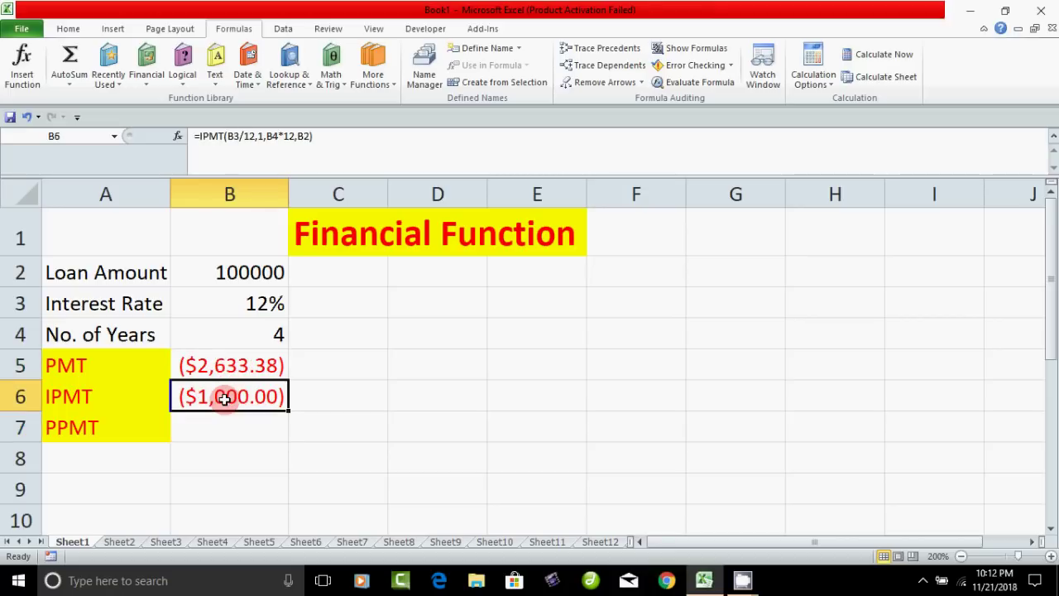
{"action": "left_click", "coordinate": [236, 364]}
{"action": "left_click", "coordinate": [237, 432]}
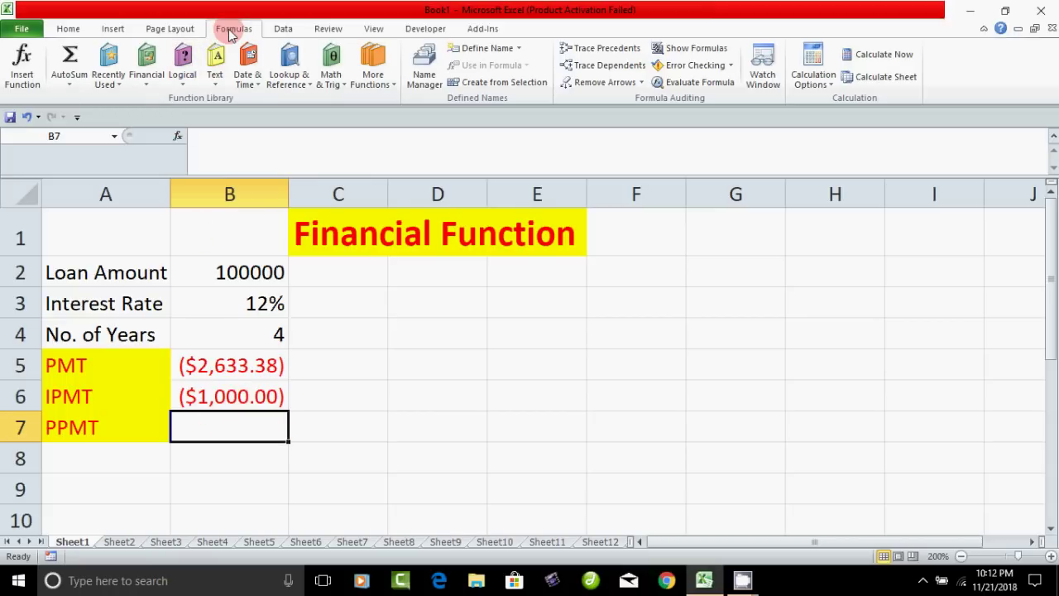
{"action": "left_click", "coordinate": [22, 66]}
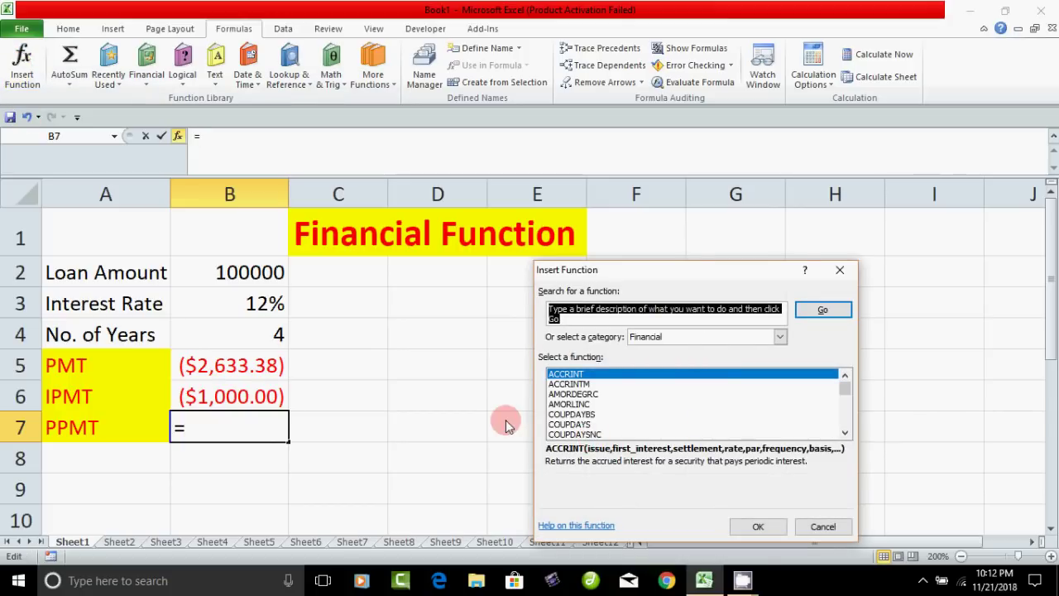
- Scroll the Financial list to PPMT and insert it into B7
{"action": "left_click", "coordinate": [845, 433]}
{"action": "left_click", "coordinate": [846, 433]}
{"action": "left_click", "coordinate": [845, 433]}
{"action": "left_click", "coordinate": [845, 433]}
{"action": "left_click", "coordinate": [845, 433]}
{"action": "left_click", "coordinate": [845, 433]}
{"action": "left_click", "coordinate": [845, 433]}
{"action": "left_click", "coordinate": [845, 433]}
{"action": "left_click", "coordinate": [845, 433]}
{"action": "left_click", "coordinate": [844, 433]}
{"action": "left_click", "coordinate": [844, 433]}
{"action": "left_click", "coordinate": [844, 433]}
{"action": "left_click", "coordinate": [844, 433]}
{"action": "left_click", "coordinate": [844, 432]}
{"action": "left_click", "coordinate": [845, 433]}
{"action": "left_click", "coordinate": [844, 433]}
{"action": "left_click", "coordinate": [844, 433]}
{"action": "left_click", "coordinate": [844, 433]}
{"action": "left_click", "coordinate": [561, 424]}
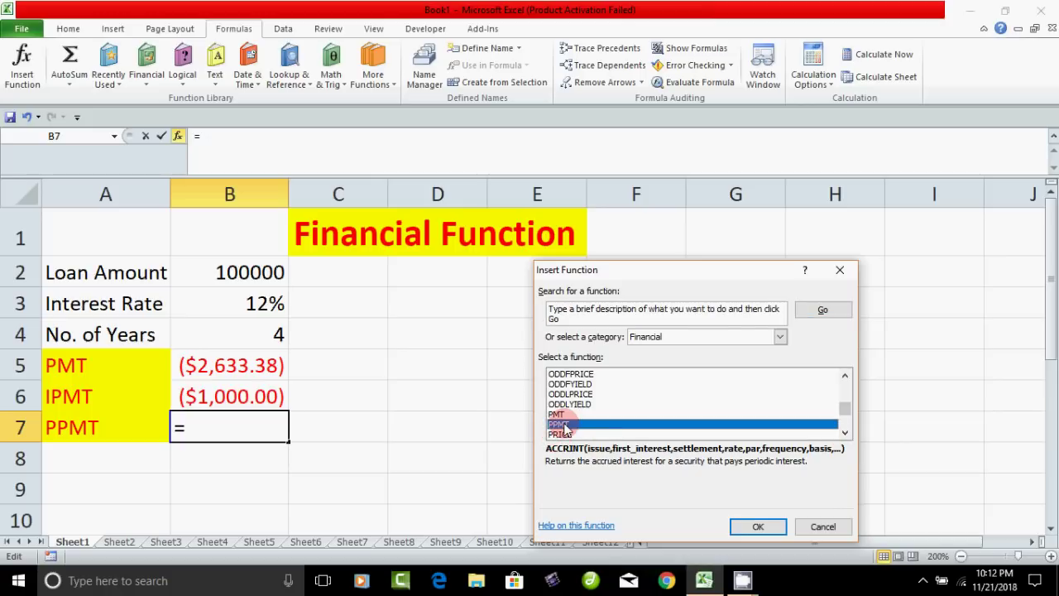
{"action": "left_click", "coordinate": [742, 526]}
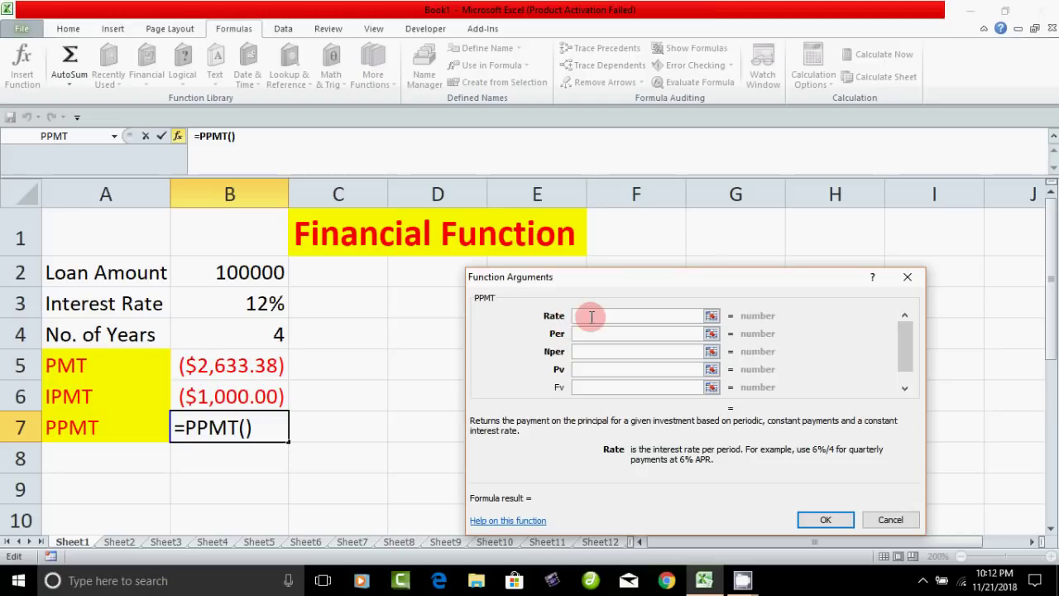
- Enter PPMT Rate B3/12, Per 1 and Nper B4*12+B2
{"action": "left_click", "coordinate": [265, 304]}
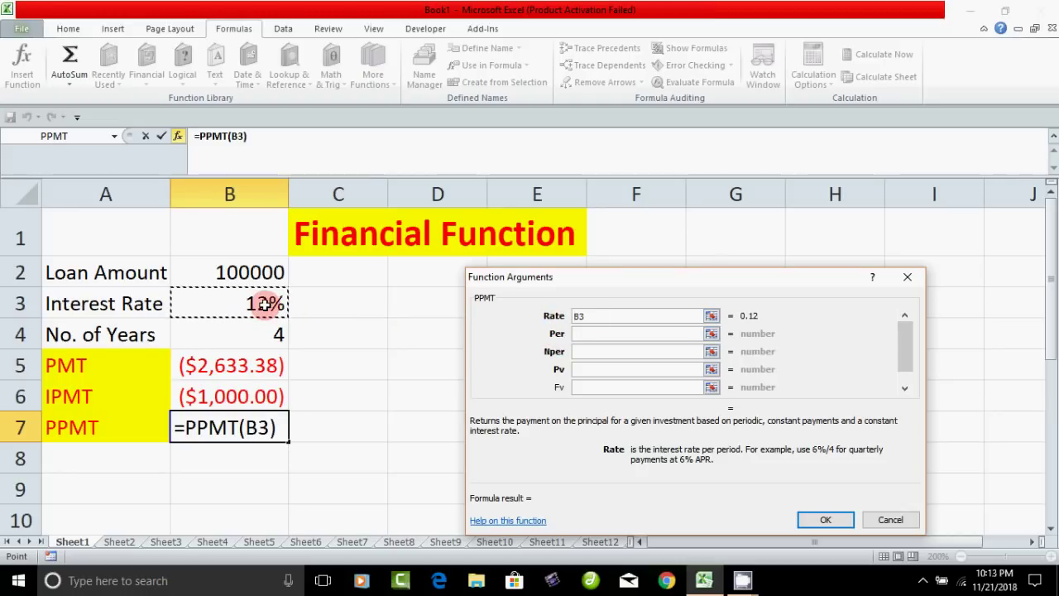
{"action": "type", "text": "/12"}
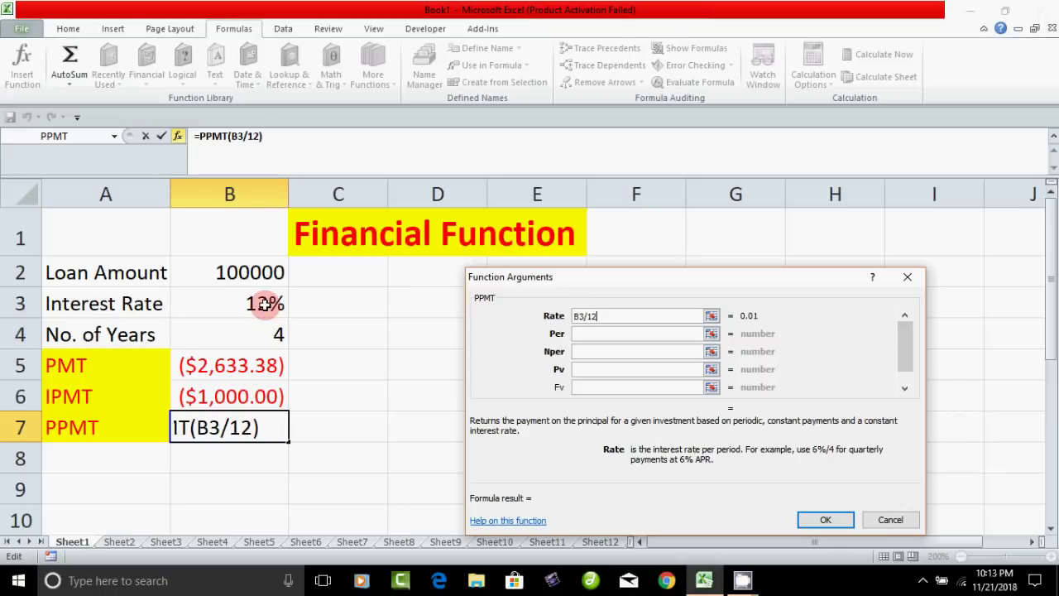
{"action": "left_click", "coordinate": [590, 335]}
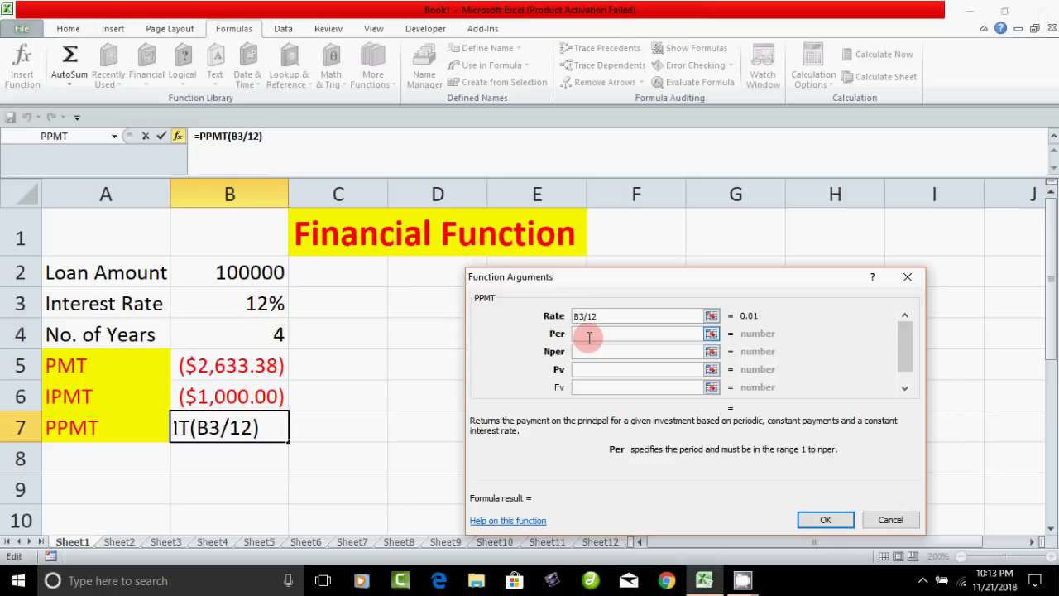
{"action": "type", "text": "1"}
{"action": "left_click", "coordinate": [588, 352]}
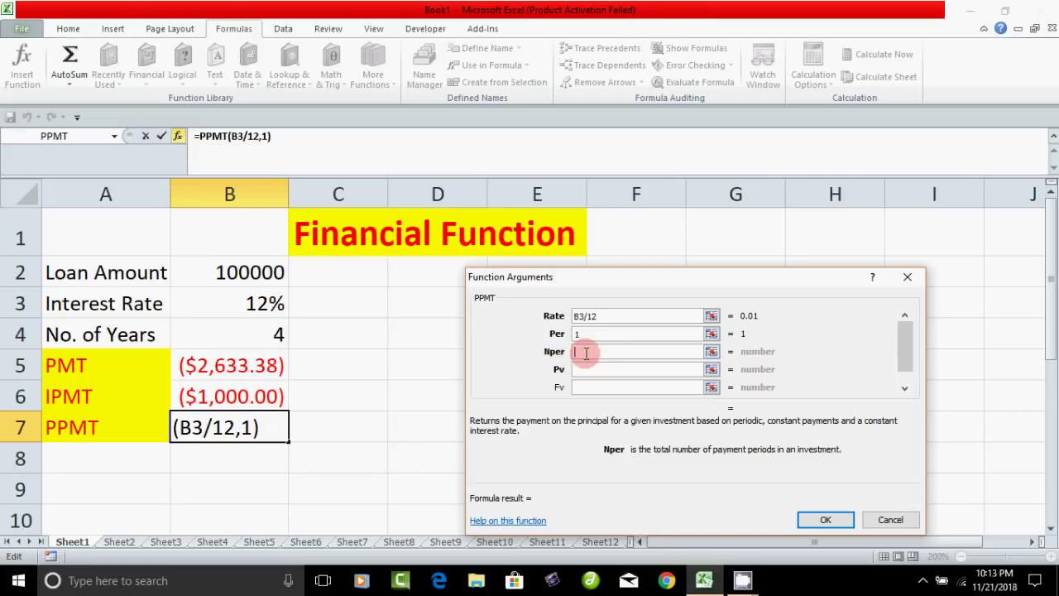
{"action": "left_click", "coordinate": [264, 336]}
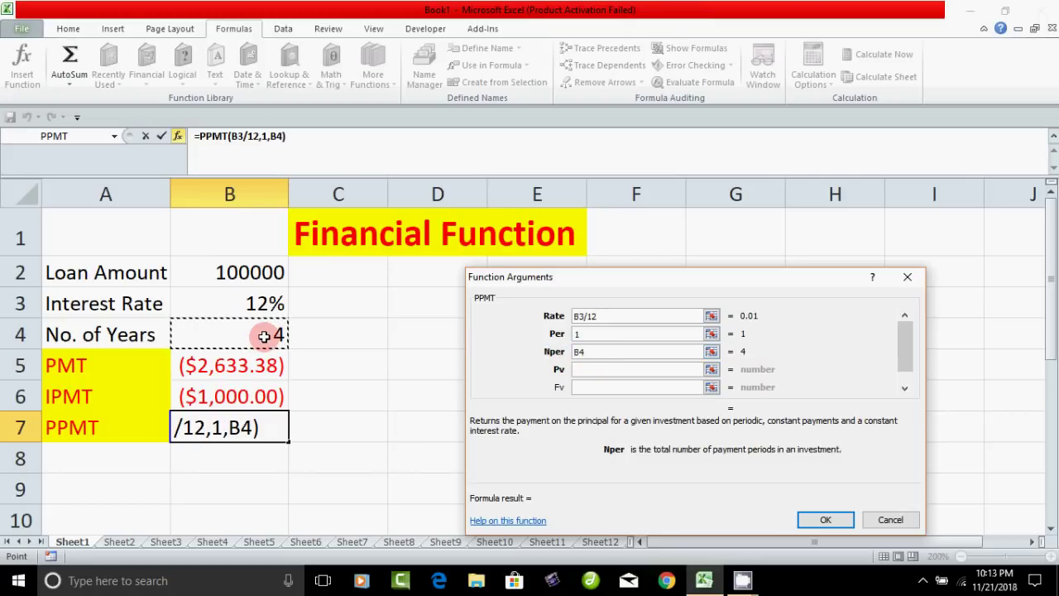
{"action": "type", "text": "*12"}
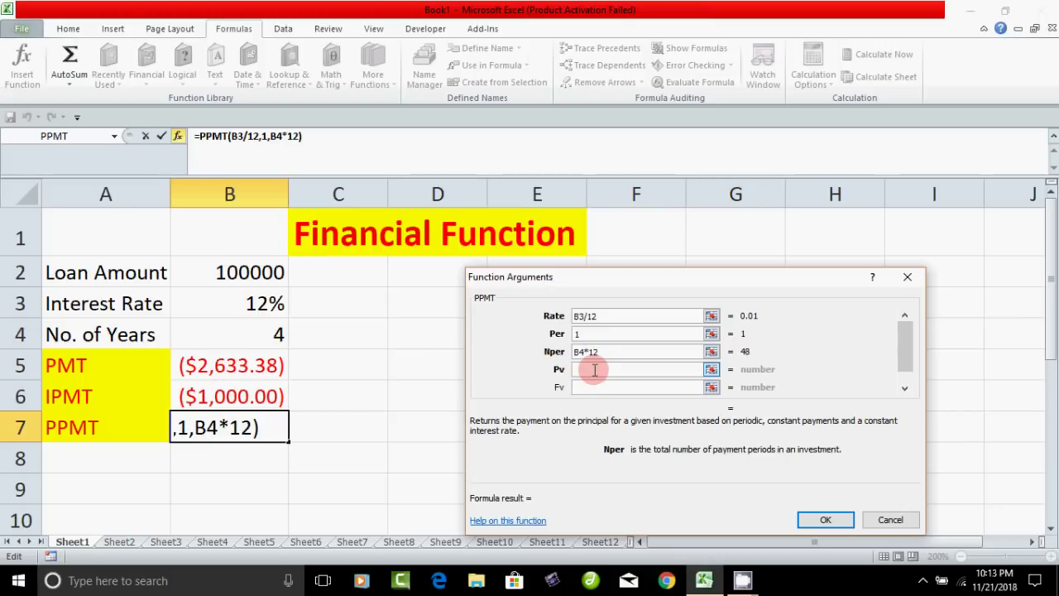
{"action": "type", "text": "+"}
{"action": "left_click", "coordinate": [263, 273]}
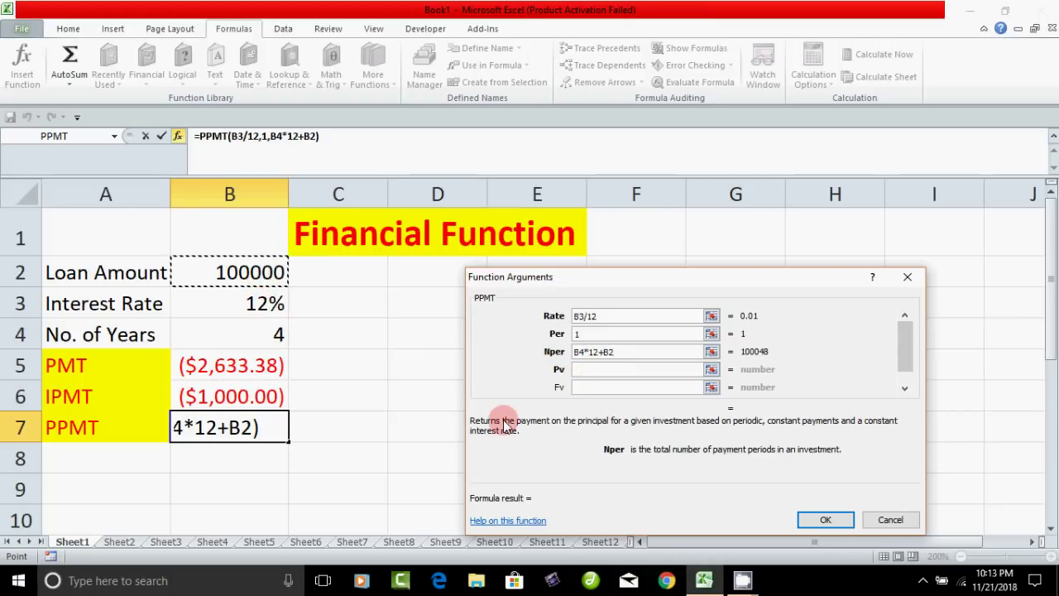
- Confirm the PPMT arguments and dismiss the repeated too-few-arguments warnings
{"action": "left_click", "coordinate": [821, 520]}
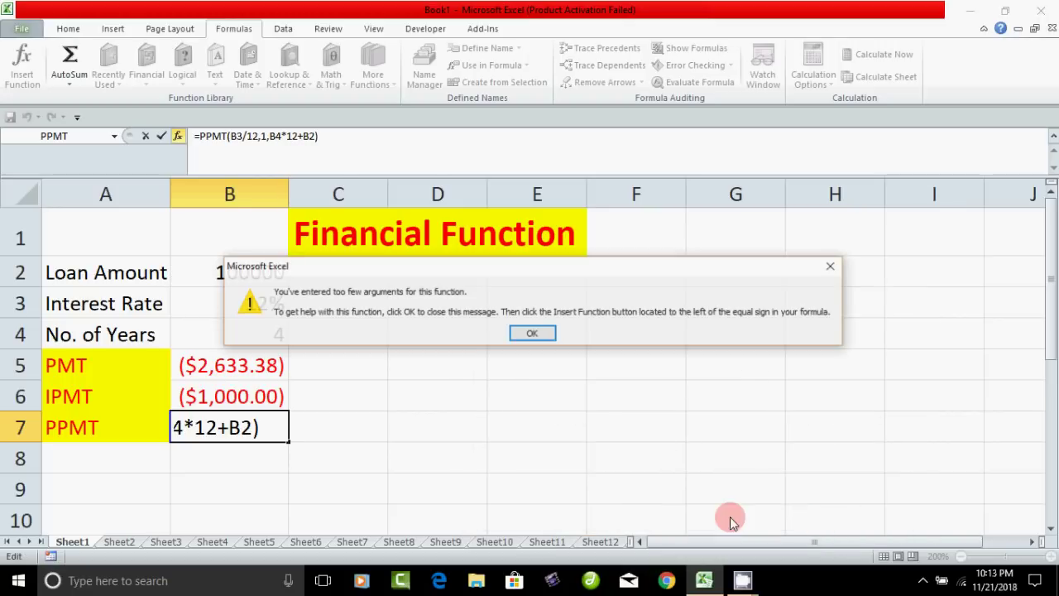
{"action": "left_click", "coordinate": [523, 330]}
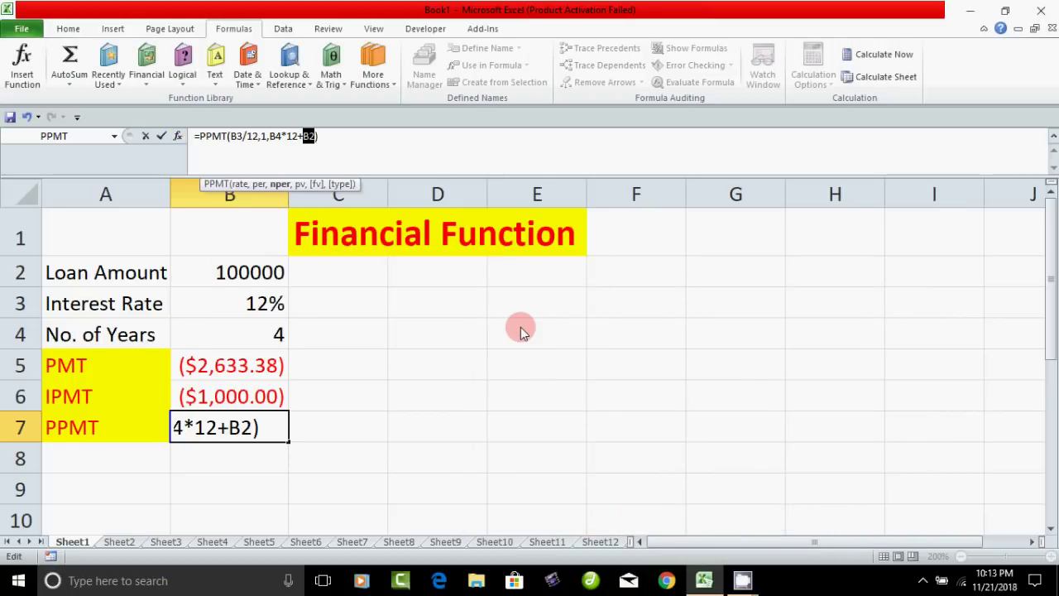
{"action": "left_click", "coordinate": [228, 459]}
{"action": "left_click", "coordinate": [248, 429]}
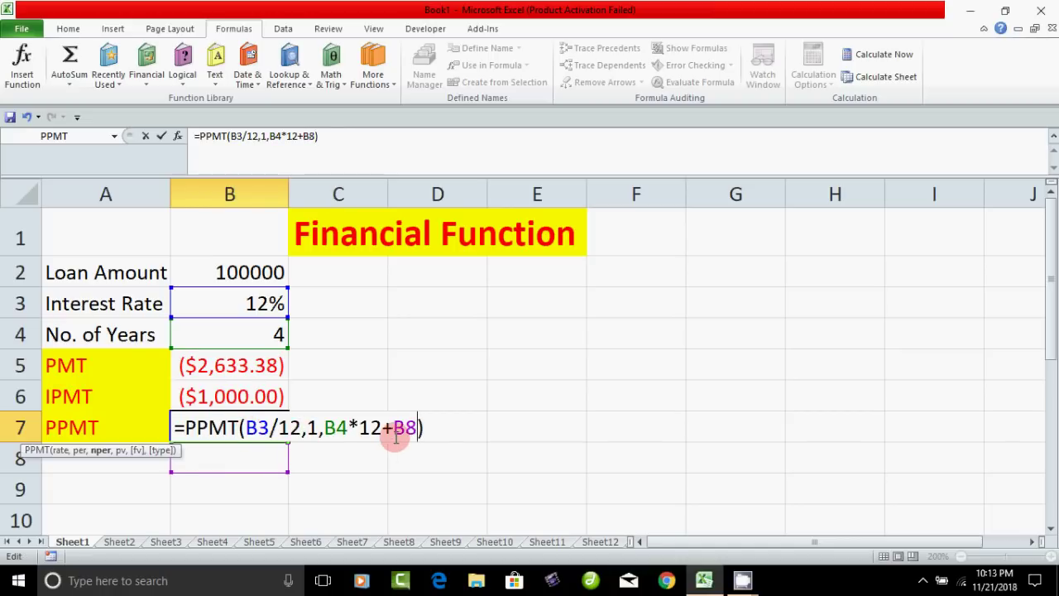
{"action": "left_click", "coordinate": [260, 271]}
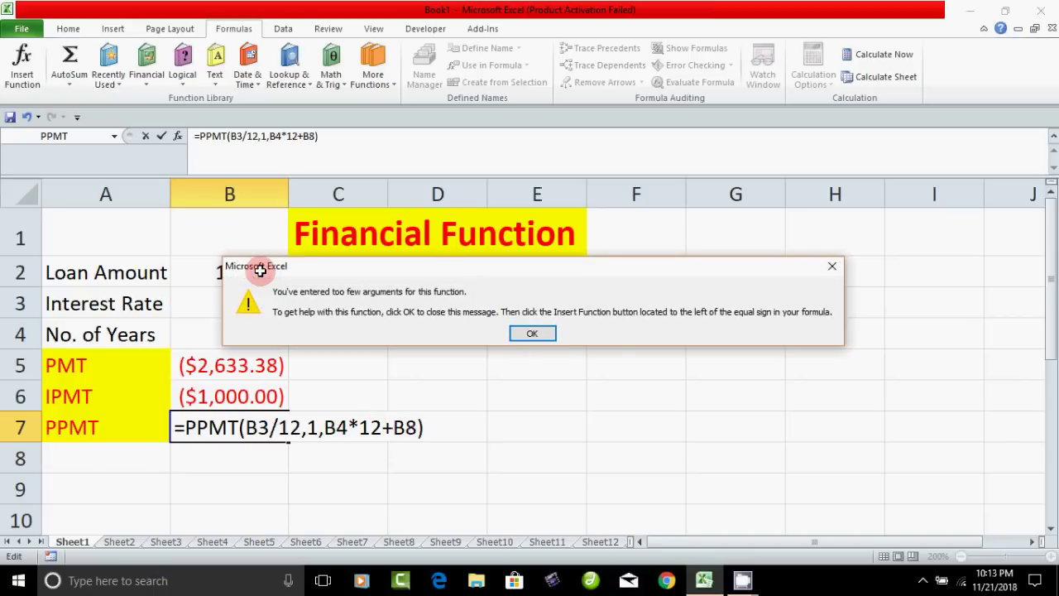
{"action": "left_click", "coordinate": [532, 332]}
- Delete all arguments after PPMT( in B7's formula
{"action": "left_click", "coordinate": [329, 499]}
{"action": "left_click", "coordinate": [245, 427]}
{"action": "left_click_drag", "start_coordinate": [243, 427], "coordinate": [432, 427]}
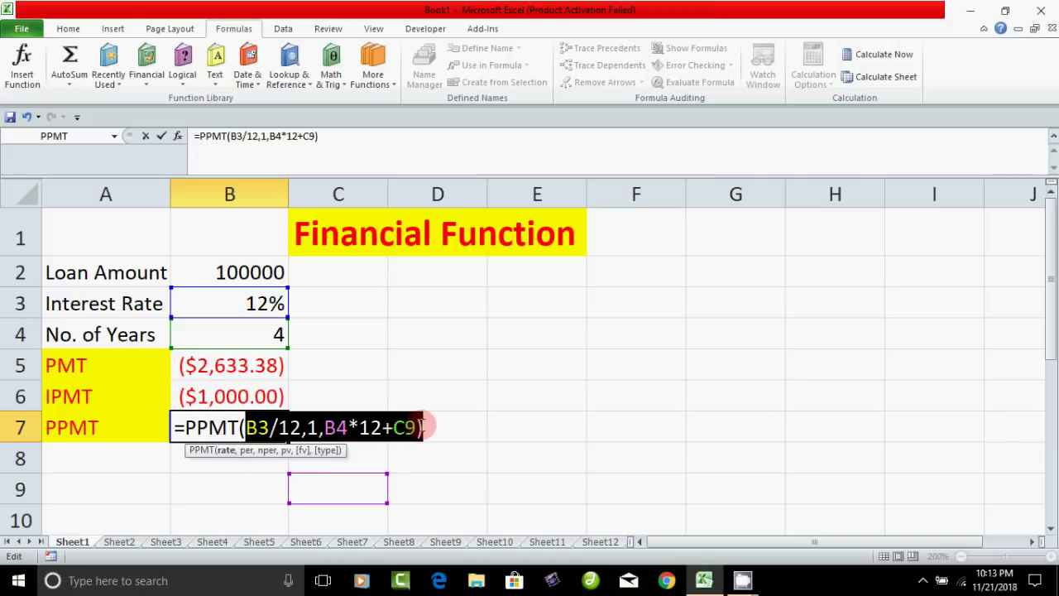
{"action": "key", "text": "BackSpace"}
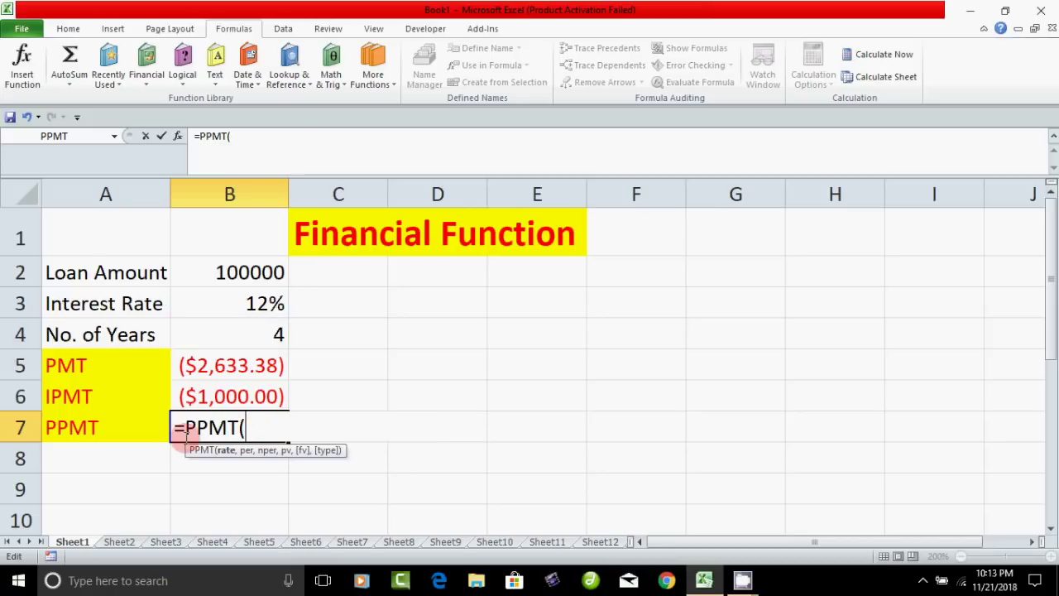
- Complete B7 as =PPMT(B3/12,1,B4*12,B2), giving a first-month principal of ($1,633.38)
{"action": "left_click", "coordinate": [261, 305]}
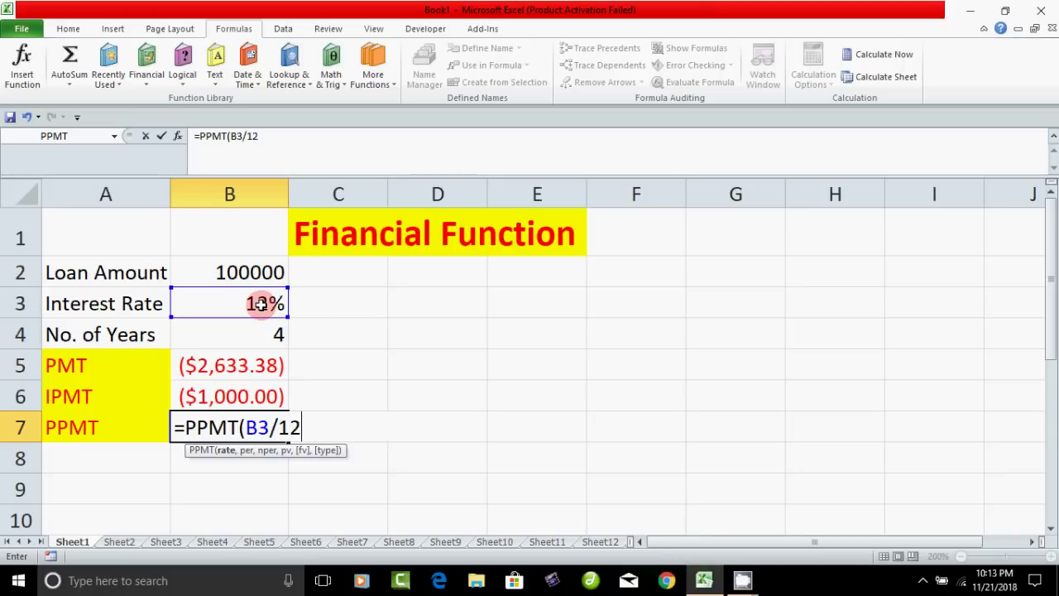
{"action": "type", "text": ","}
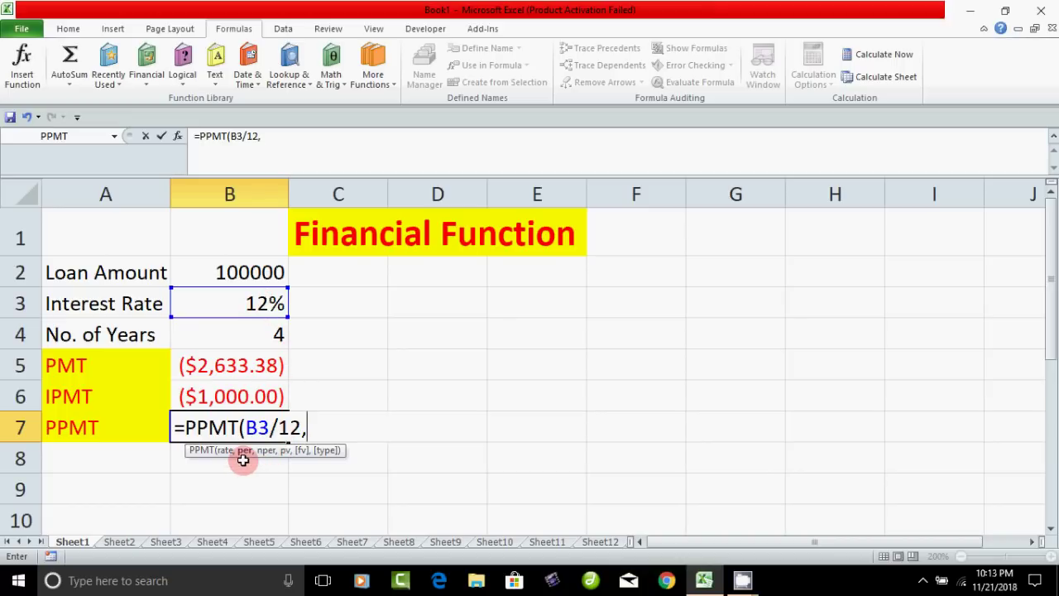
{"action": "type", "text": "1,"}
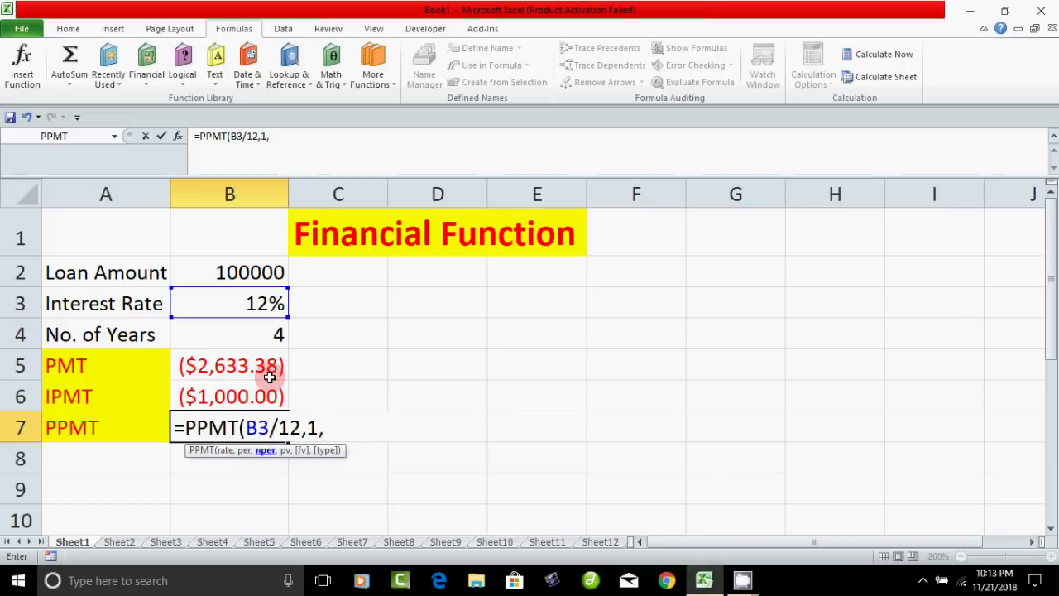
{"action": "left_click", "coordinate": [278, 335]}
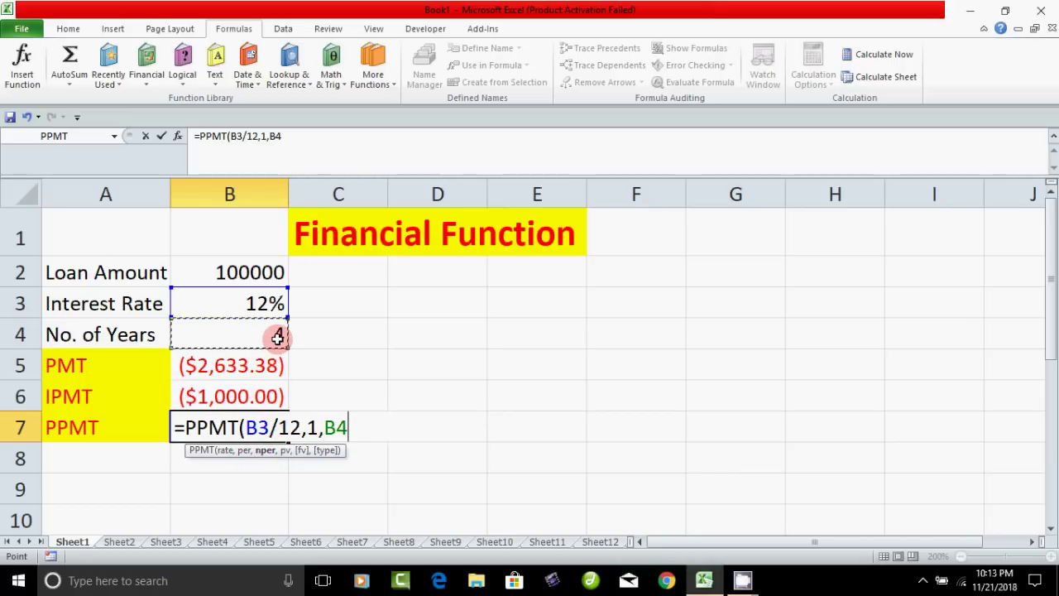
{"action": "type", "text": "*"}
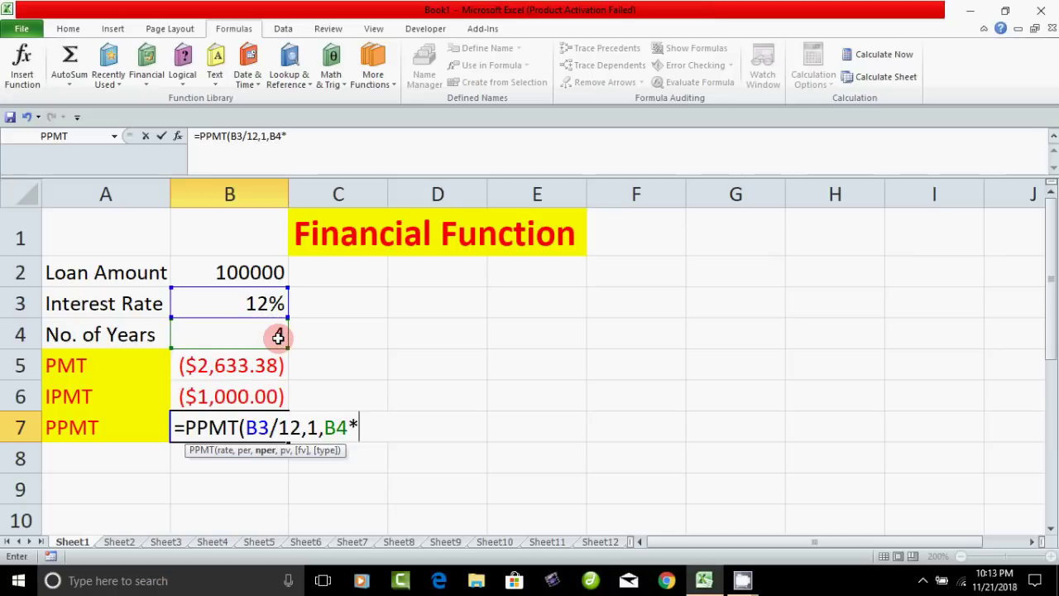
{"action": "type", "text": "12,"}
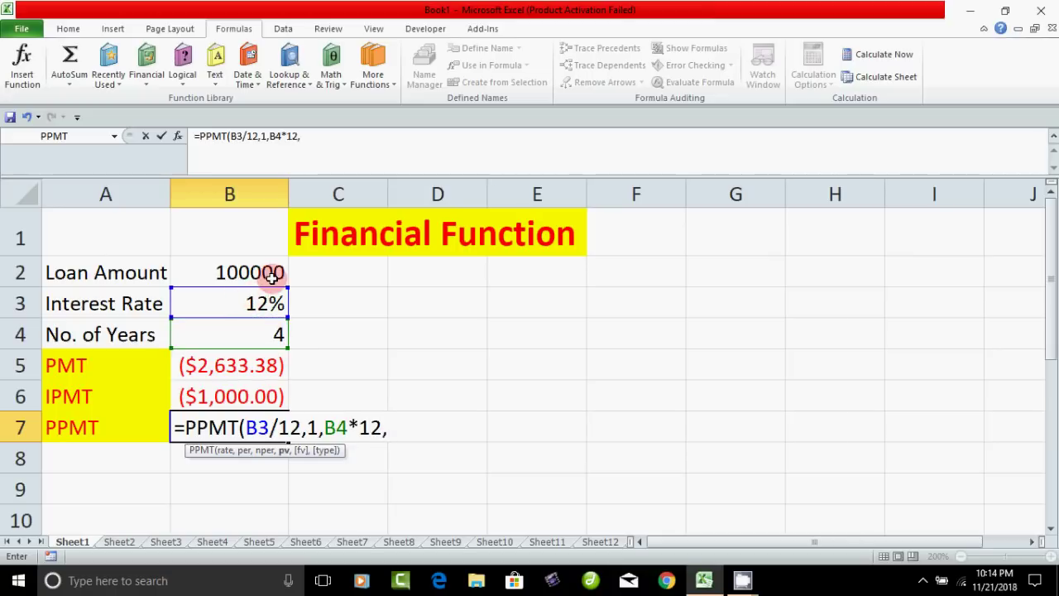
{"action": "left_click", "coordinate": [265, 272]}
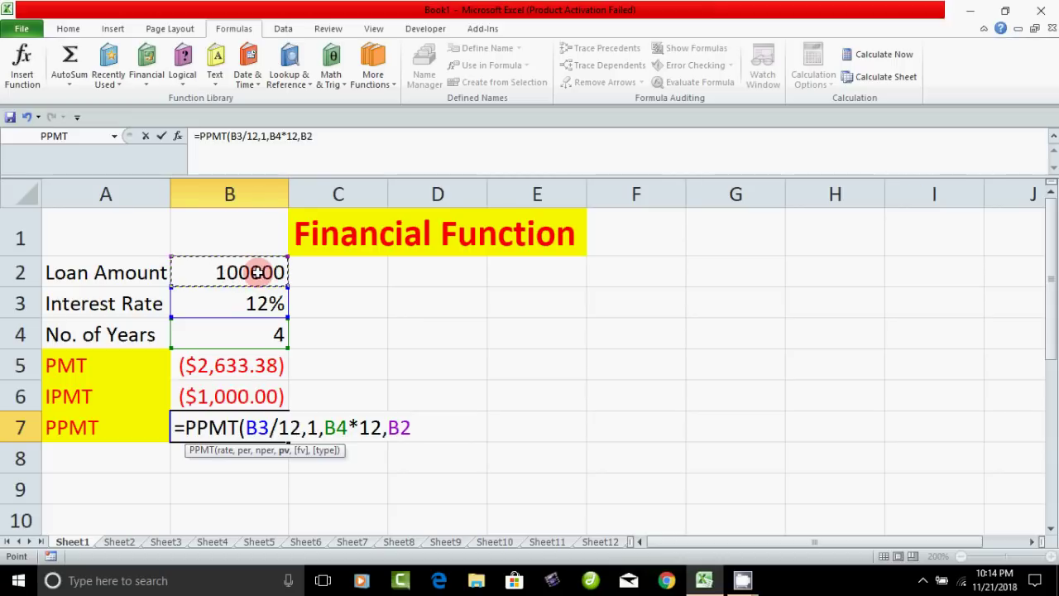
{"action": "type", "text": ")"}
{"action": "key", "text": "Return"}
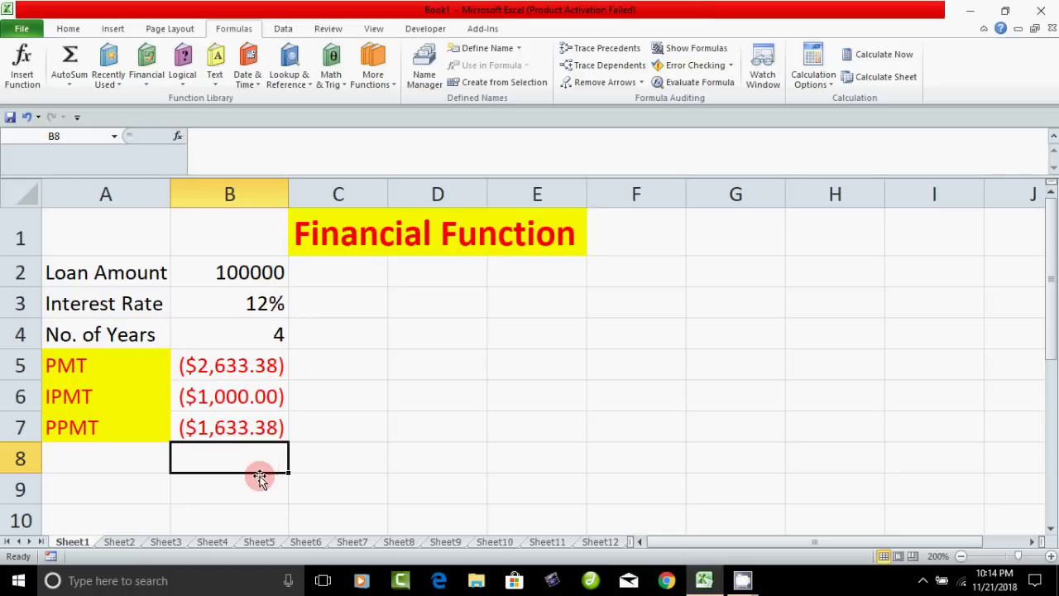
{"action": "left_click", "coordinate": [233, 433]}
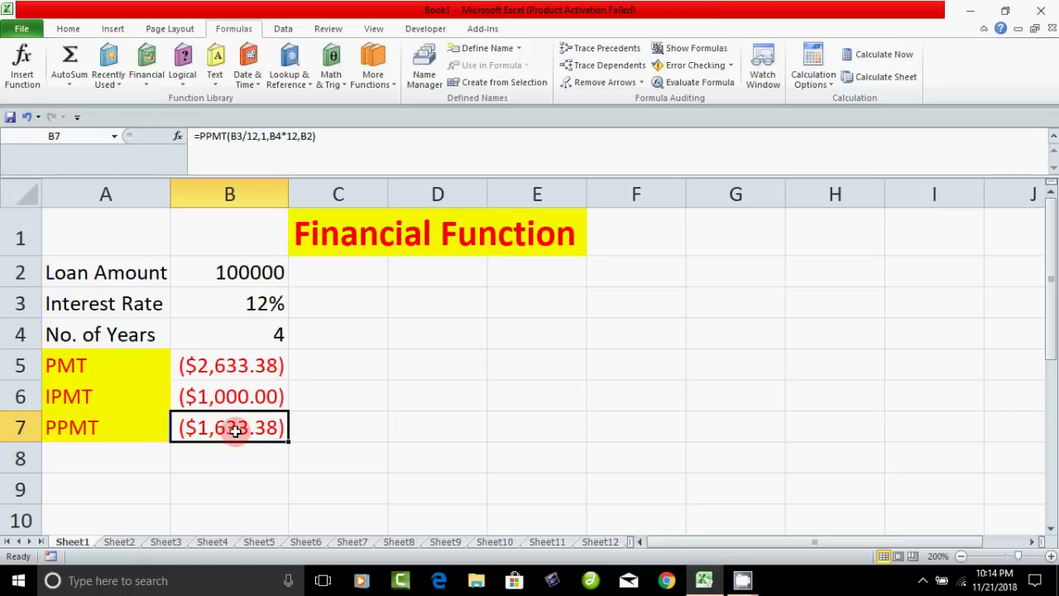
{"action": "left_click", "coordinate": [235, 398]}
{"action": "left_click", "coordinate": [235, 370]}
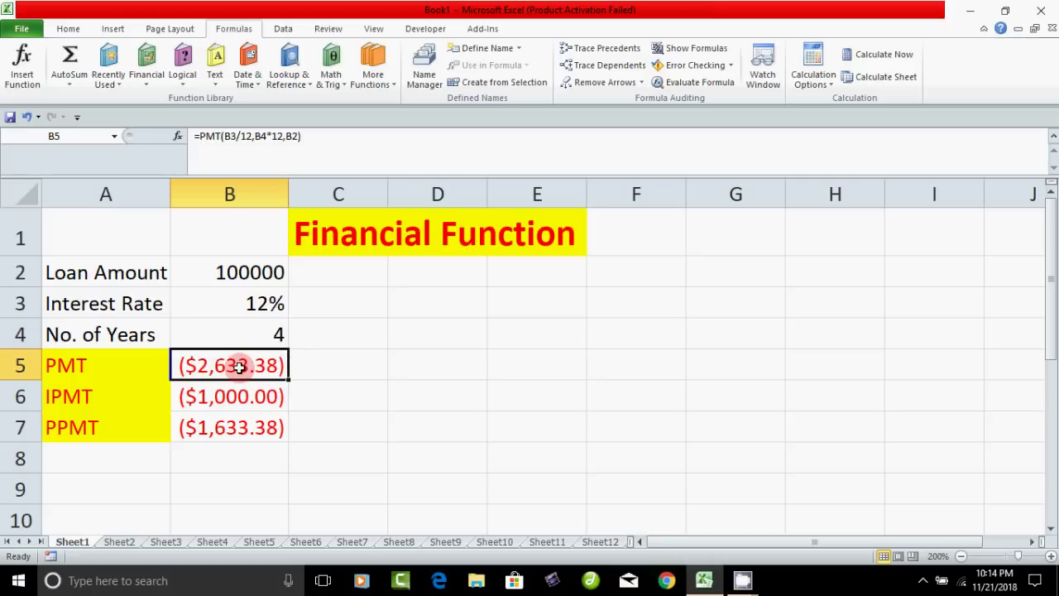
{"action": "left_click", "coordinate": [239, 397]}
{"action": "left_click", "coordinate": [232, 429]}
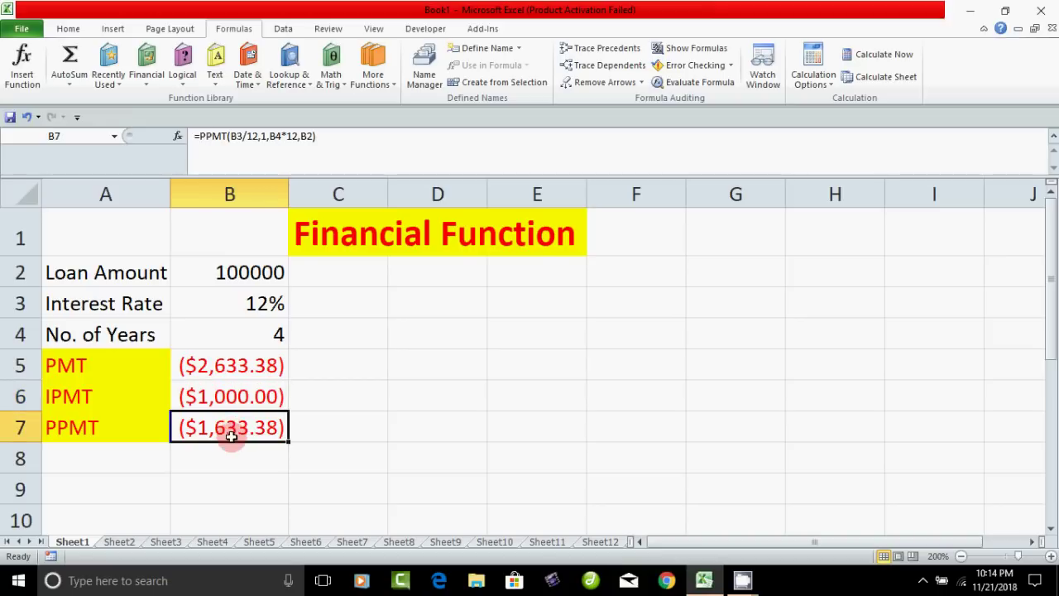
{"action": "left_click_drag", "start_coordinate": [232, 429], "coordinate": [236, 395]}
{"action": "left_click", "coordinate": [257, 368]}
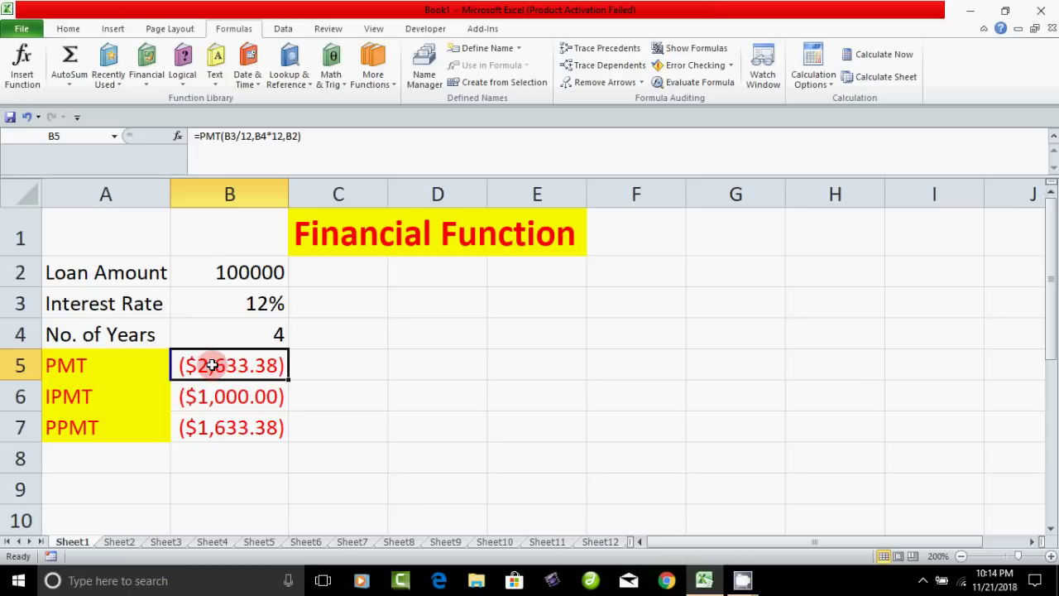
{"action": "left_click", "coordinate": [213, 396]}
{"action": "left_click", "coordinate": [221, 429]}
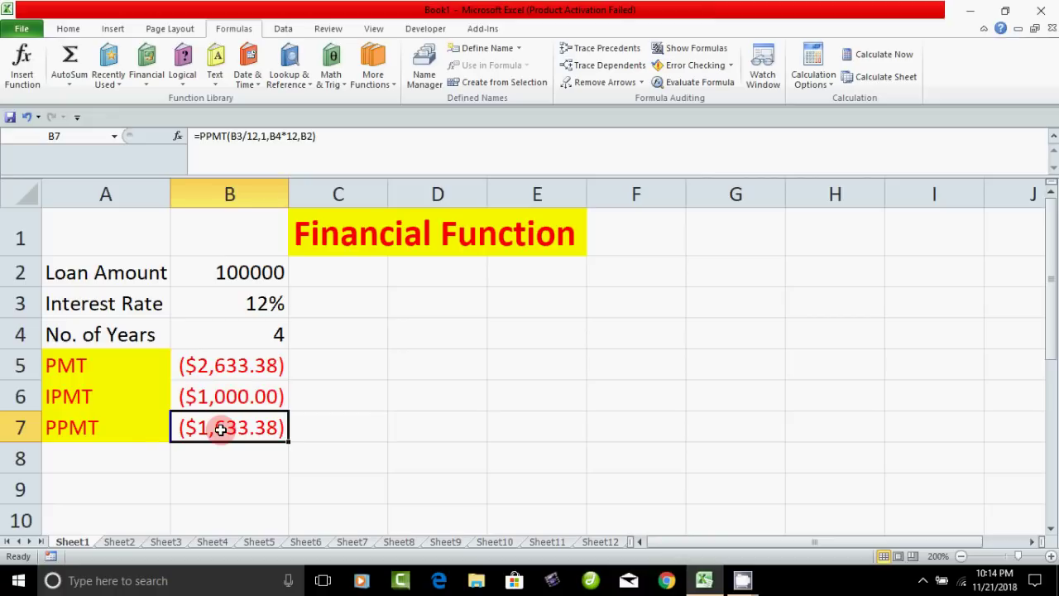
{"action": "left_click", "coordinate": [225, 471]}
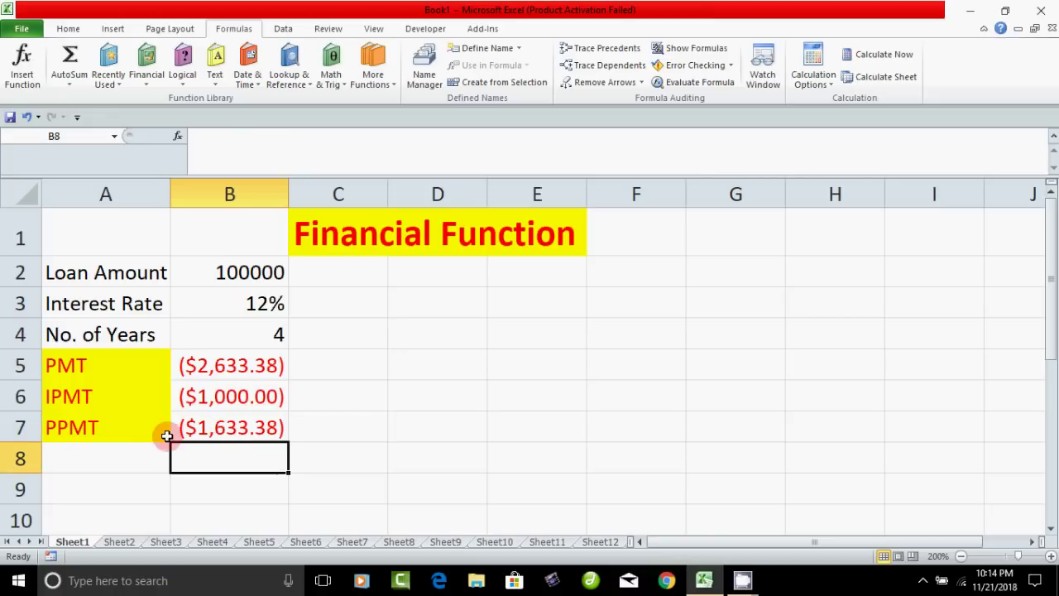
{"action": "left_click", "coordinate": [353, 243]}
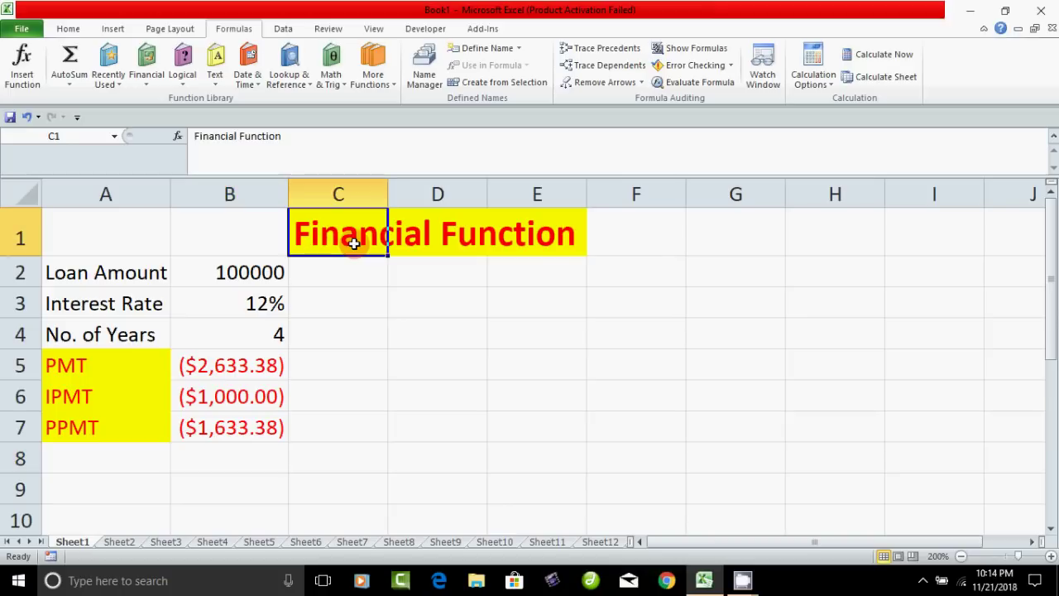
{"action": "left_click", "coordinate": [464, 232]}
{"action": "mouse_move", "coordinate": [108, 273]}
{"action": "left_mouse_down"}
{"action": "mouse_move", "coordinate": [116, 377]}
{"action": "mouse_move", "coordinate": [279, 406]}
{"action": "left_mouse_up"}
{"action": "left_click", "coordinate": [354, 414]}
{"action": "left_click", "coordinate": [95, 370]}
{"action": "left_click", "coordinate": [98, 403]}
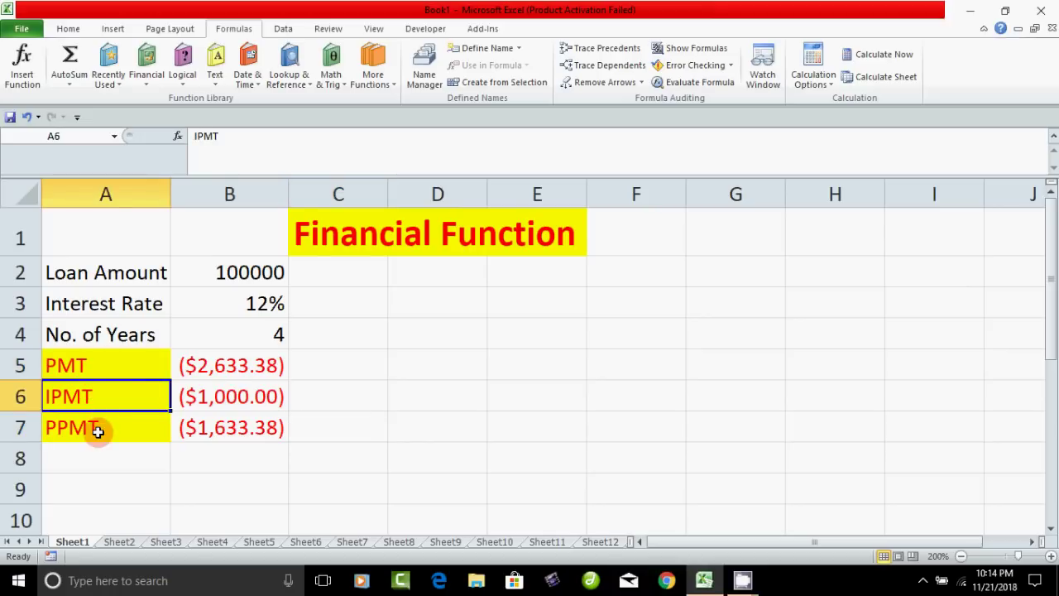
{"action": "left_click", "coordinate": [97, 432]}
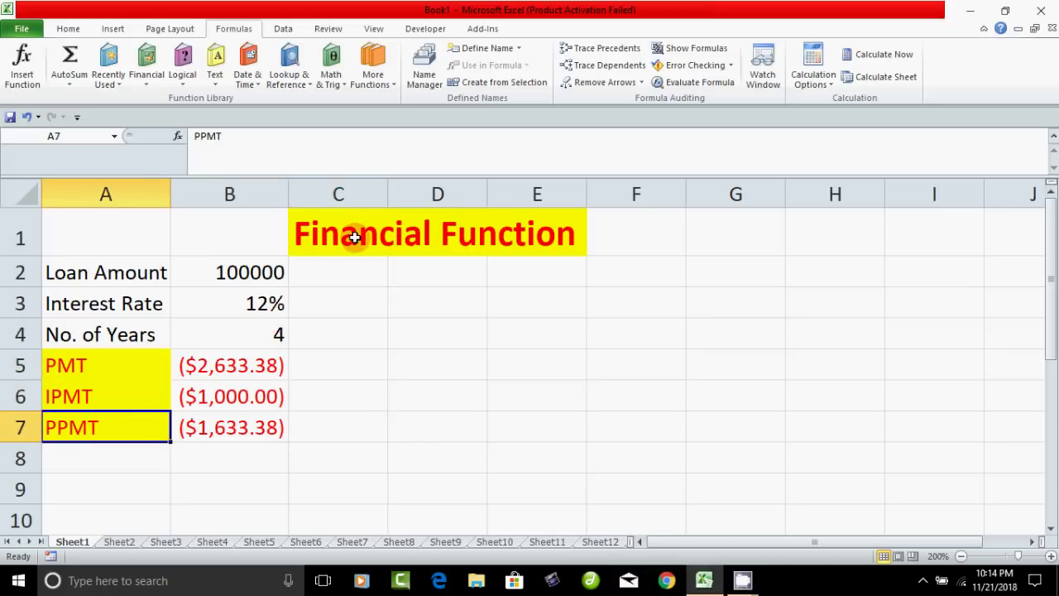
{"action": "left_click", "coordinate": [355, 236]}
{"action": "left_click", "coordinate": [508, 233]}
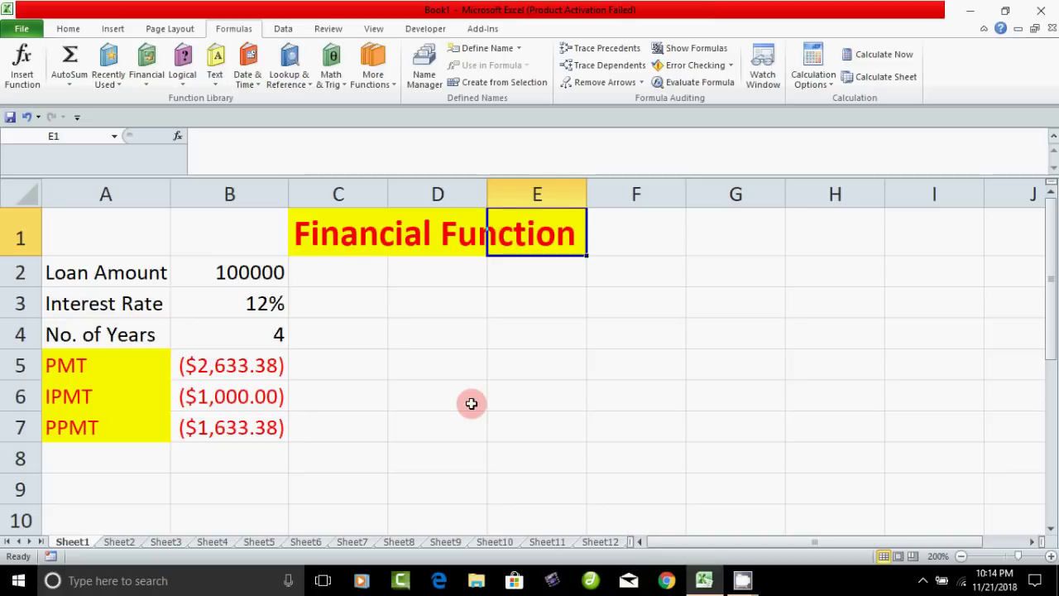